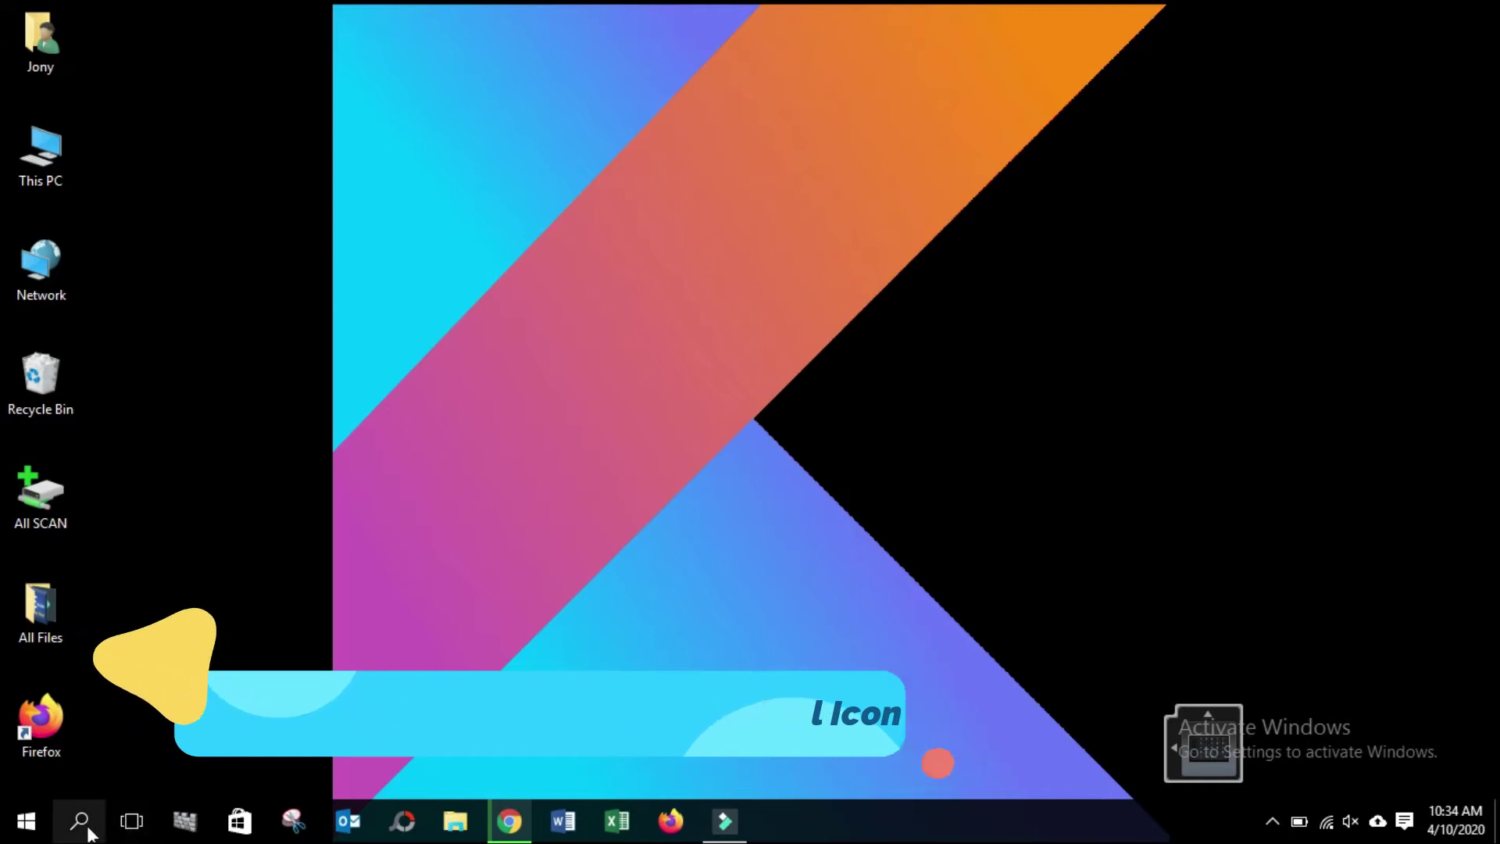
- Run java --version in a new Command Prompt and find java is not recognized
click(82, 824)
text(c)
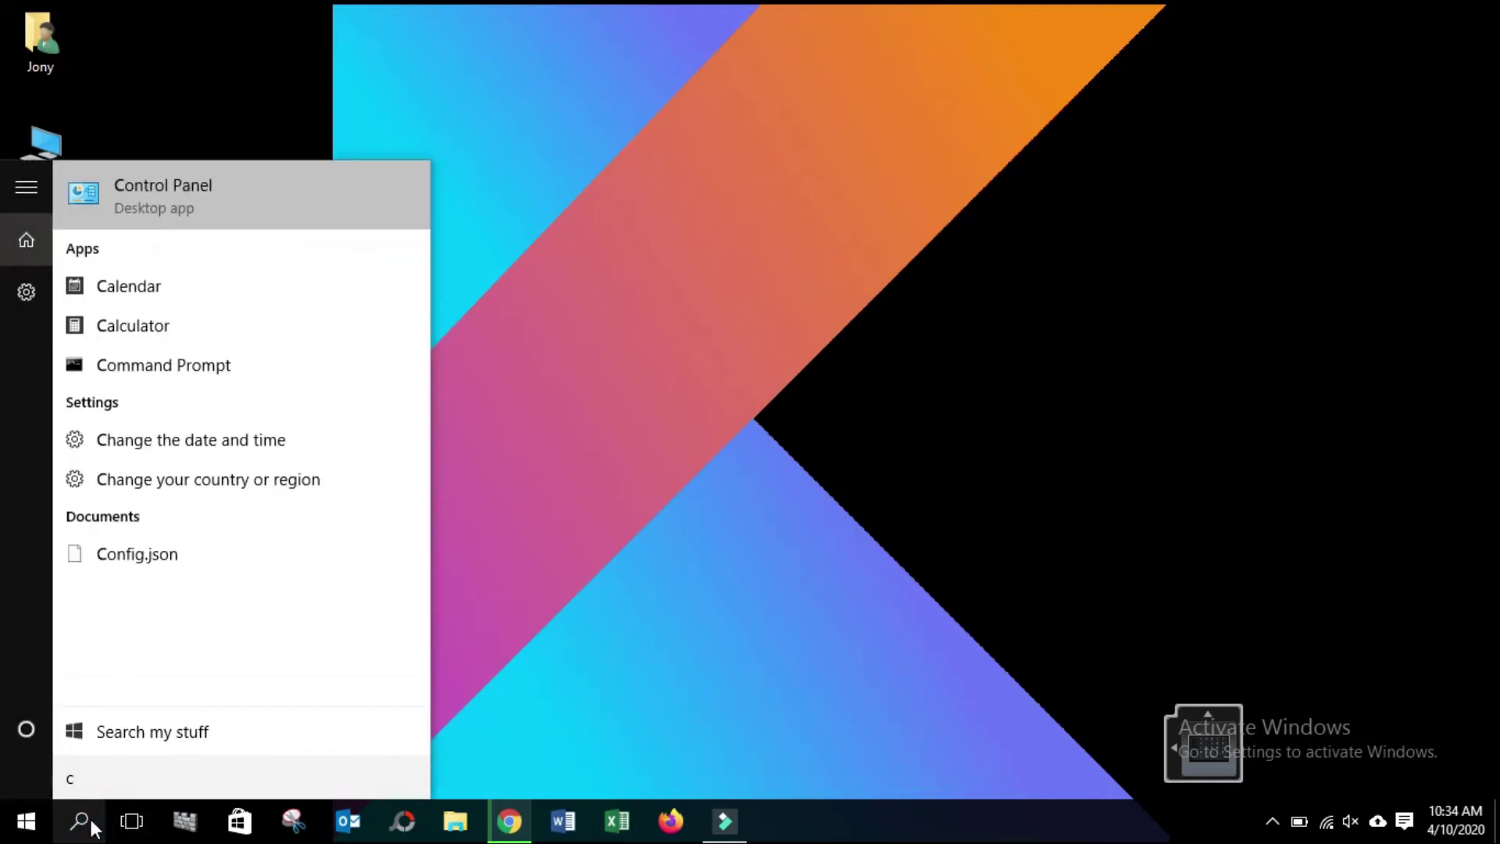
text(m)
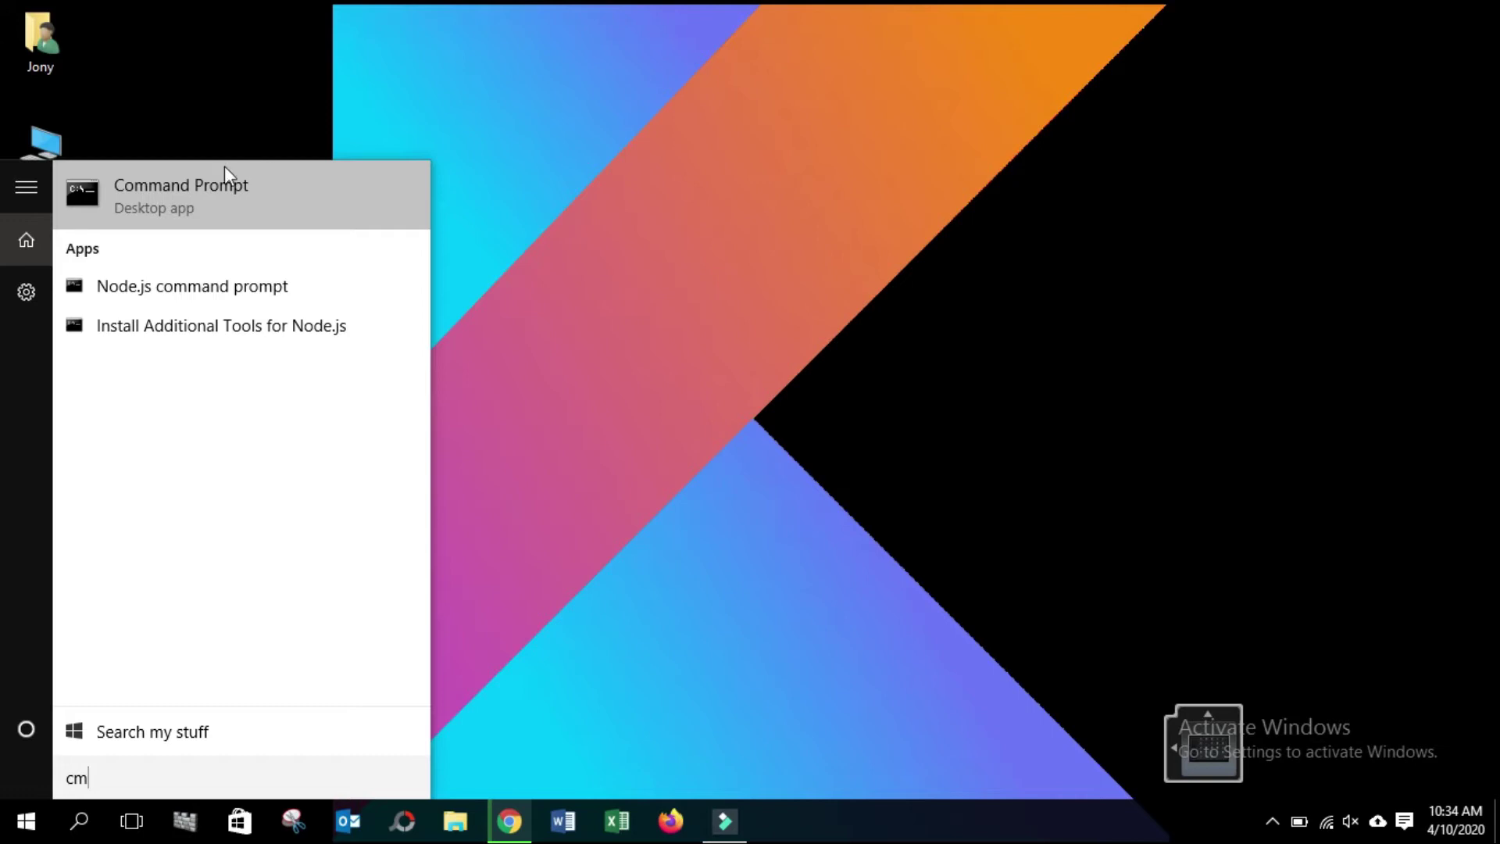
click(219, 197)
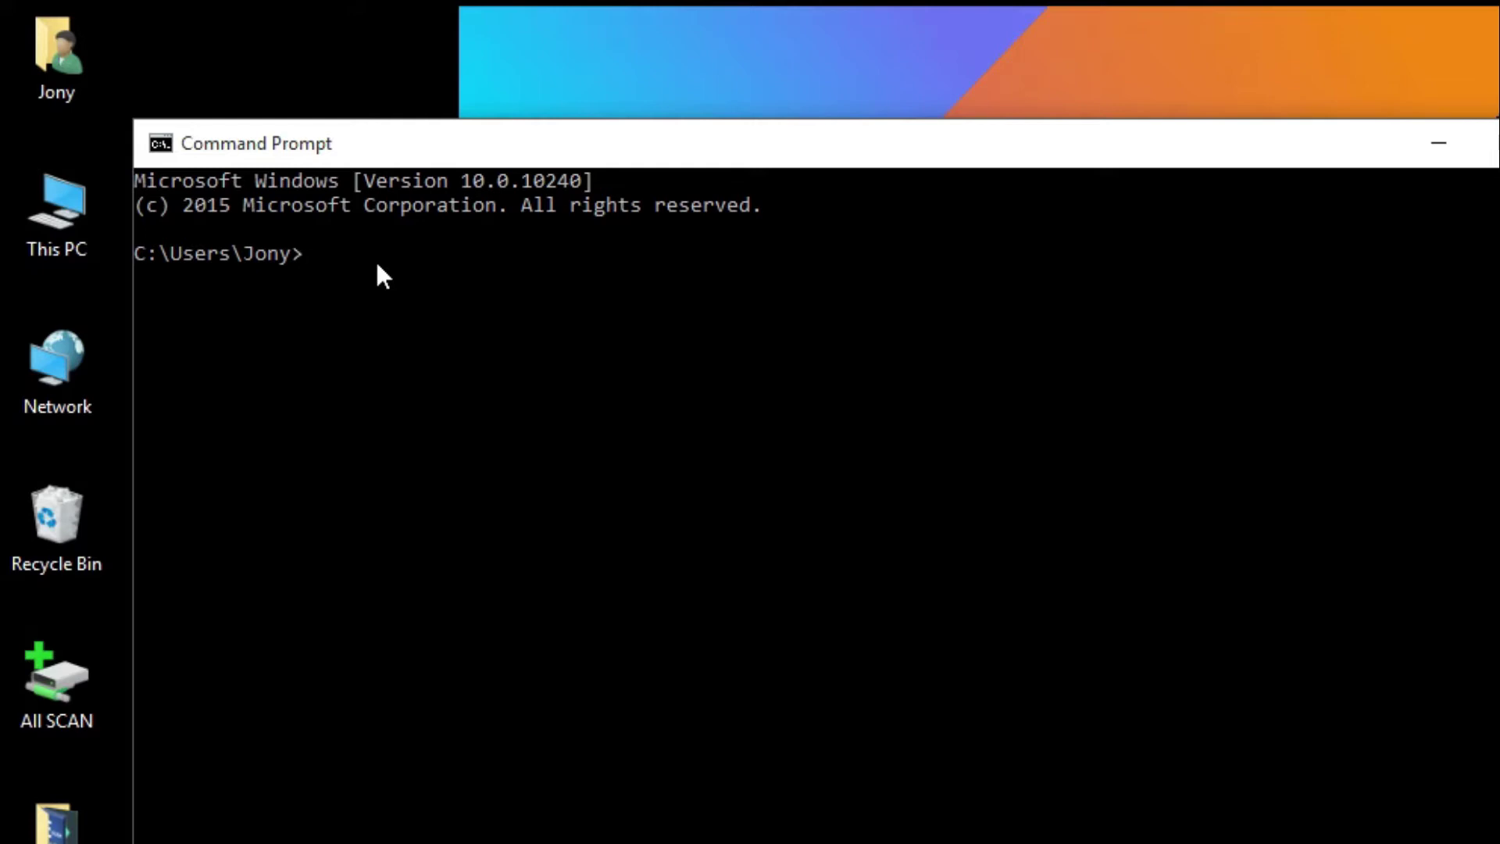
text(ja)
text(va --versio)
text(n)
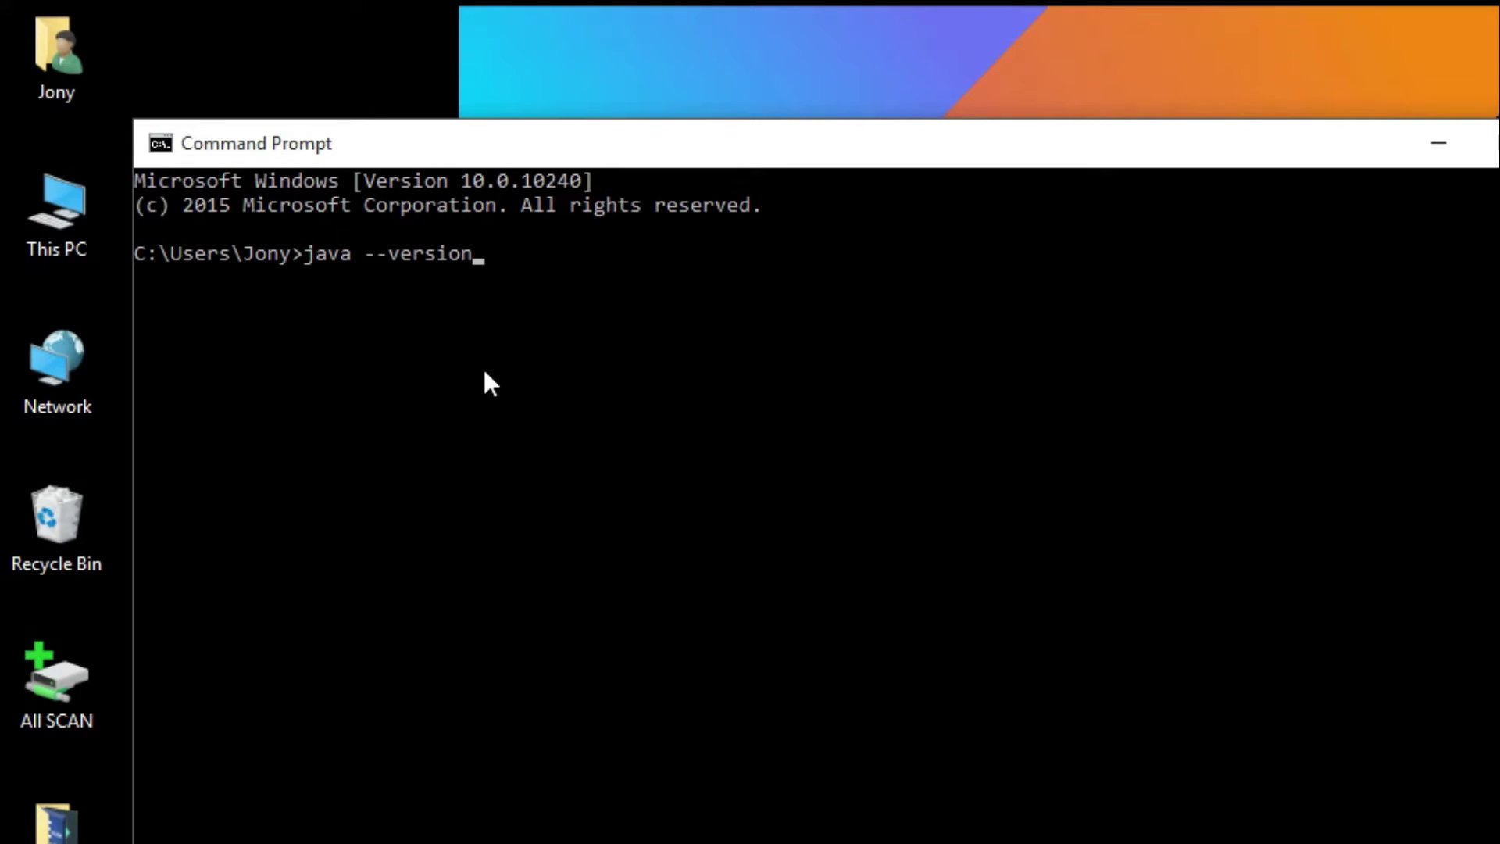
key(Return)
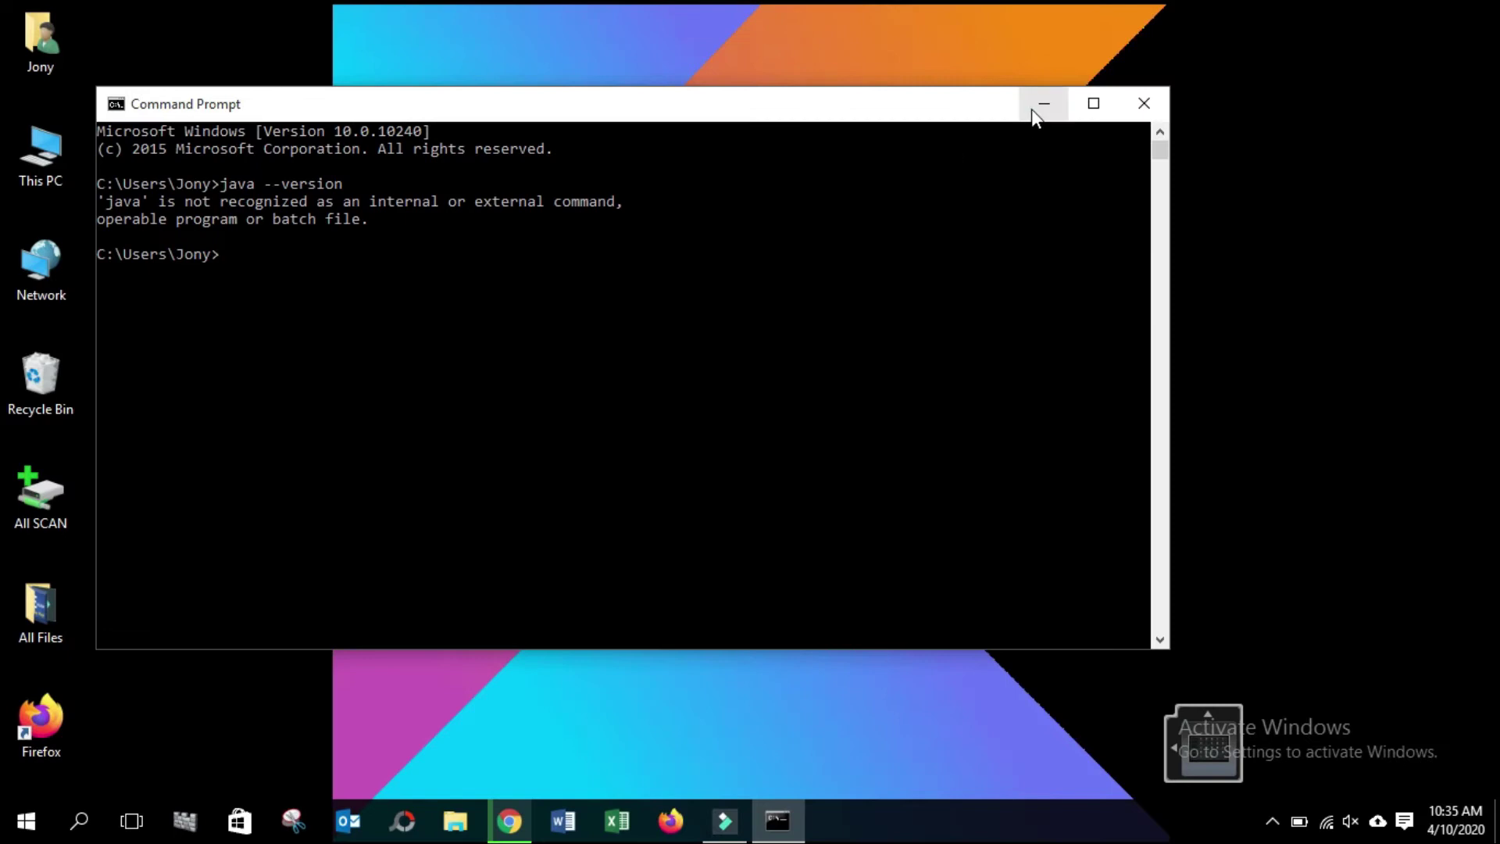
- Search Chrome for 'java jdk download' and open Oracle's Java SE Downloads result in a new tab
click(1044, 103)
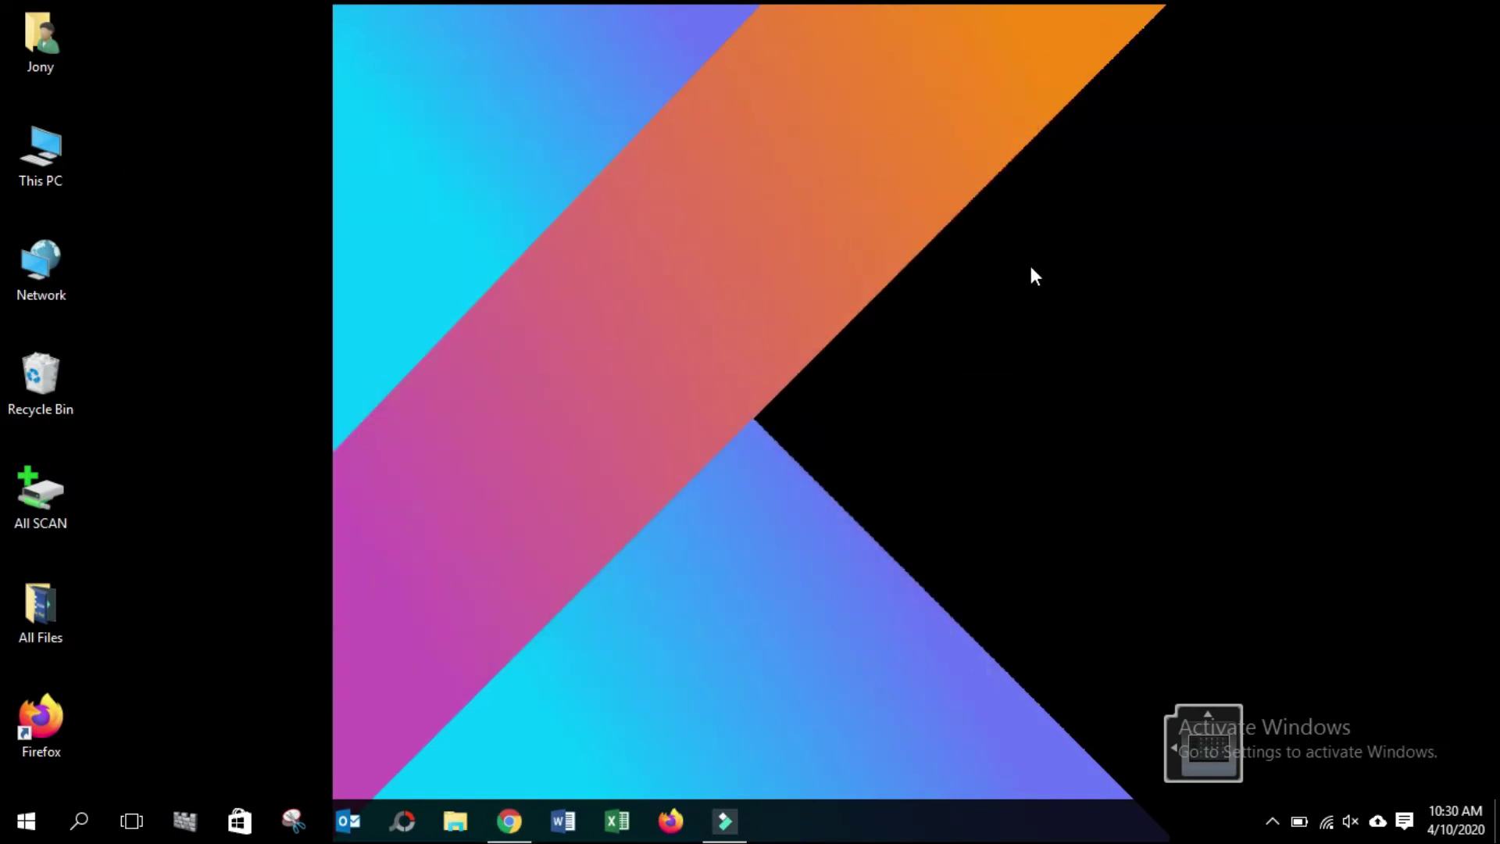
click(509, 820)
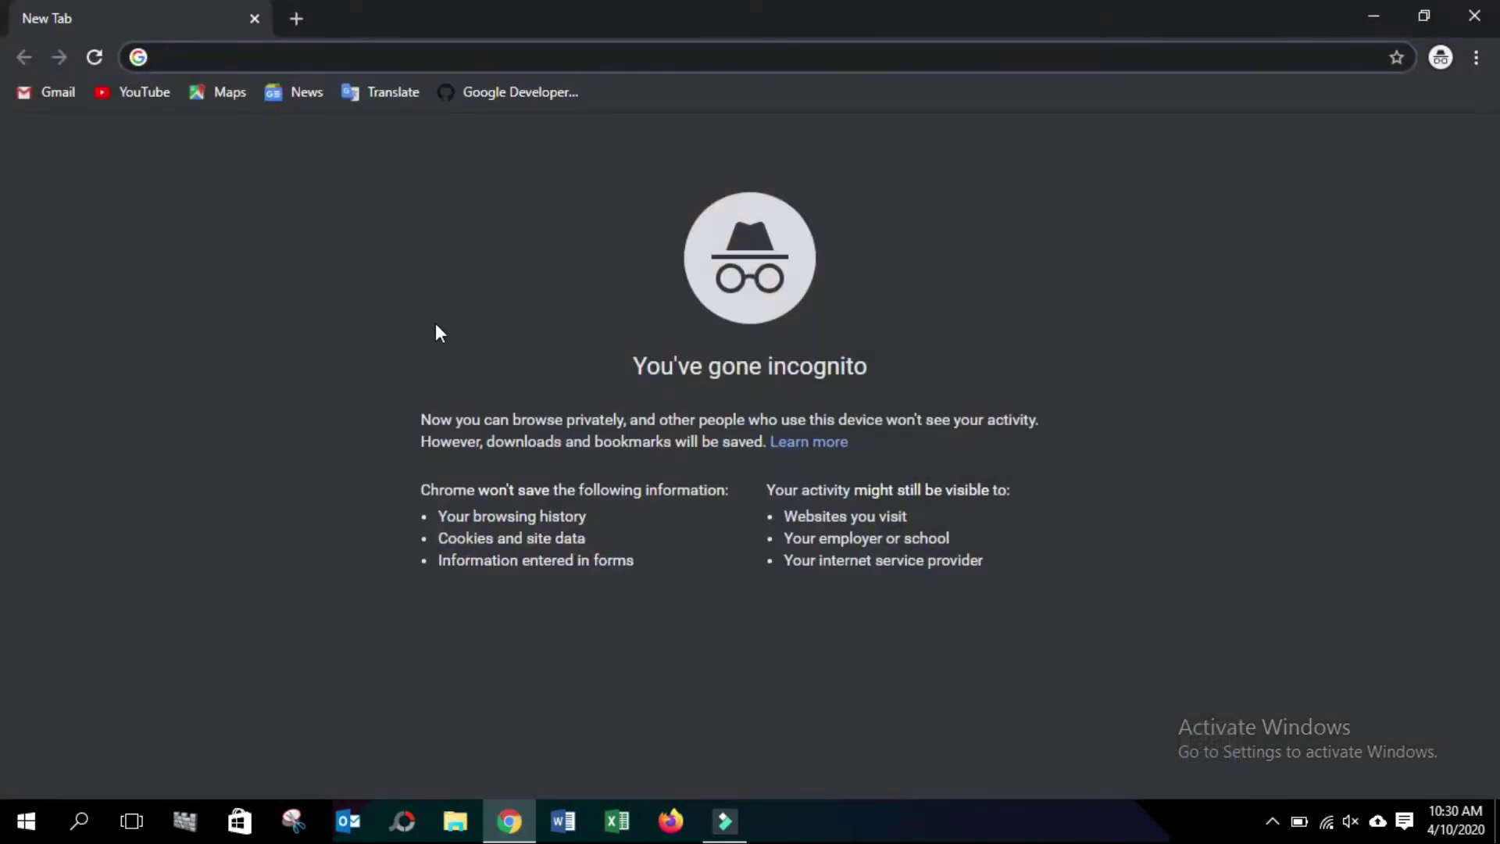
text(jav)
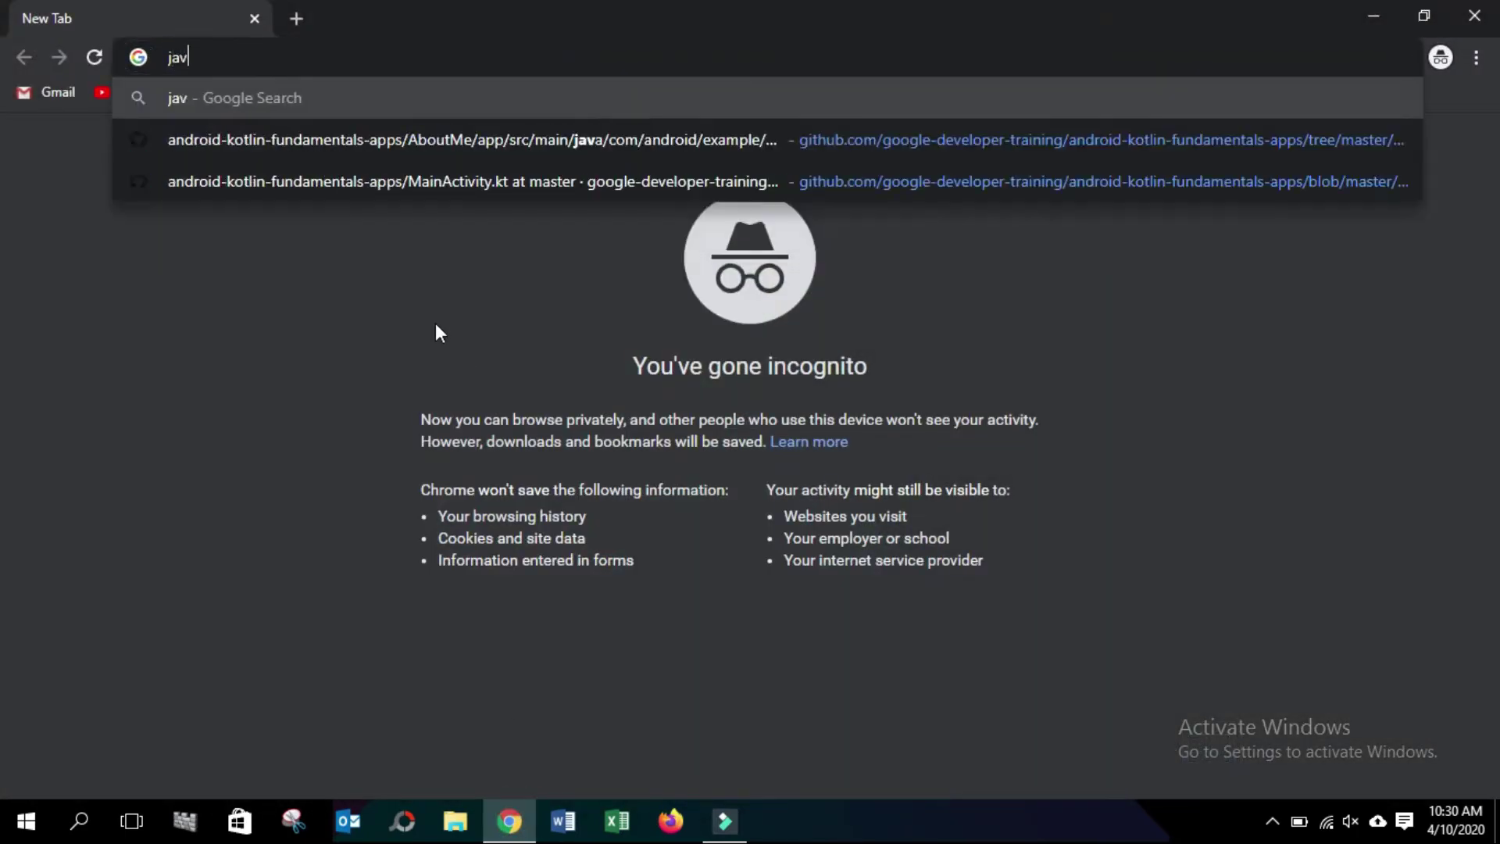
text(ajd)
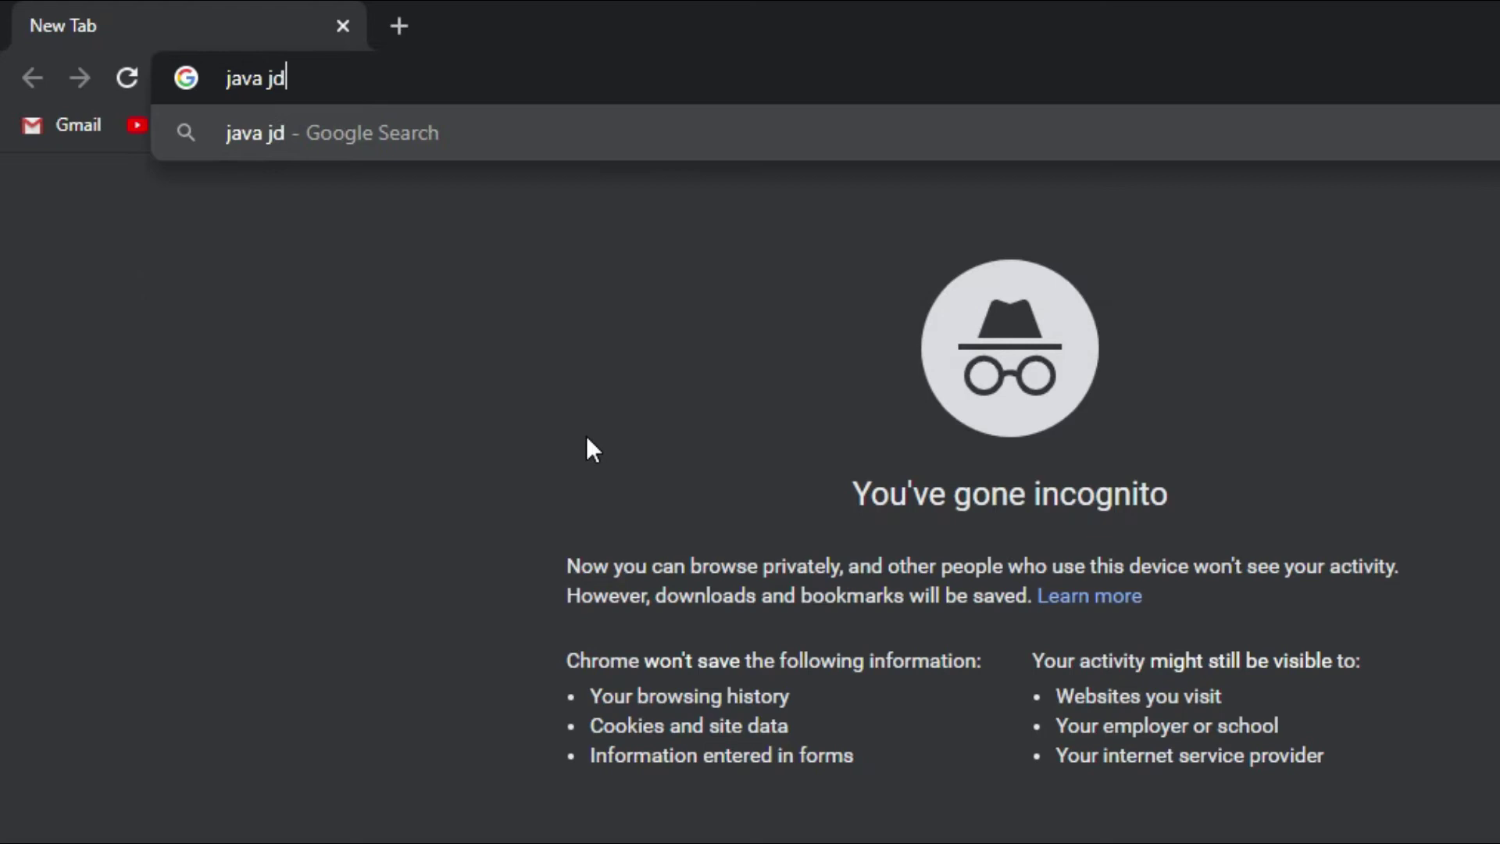
text(k  down)
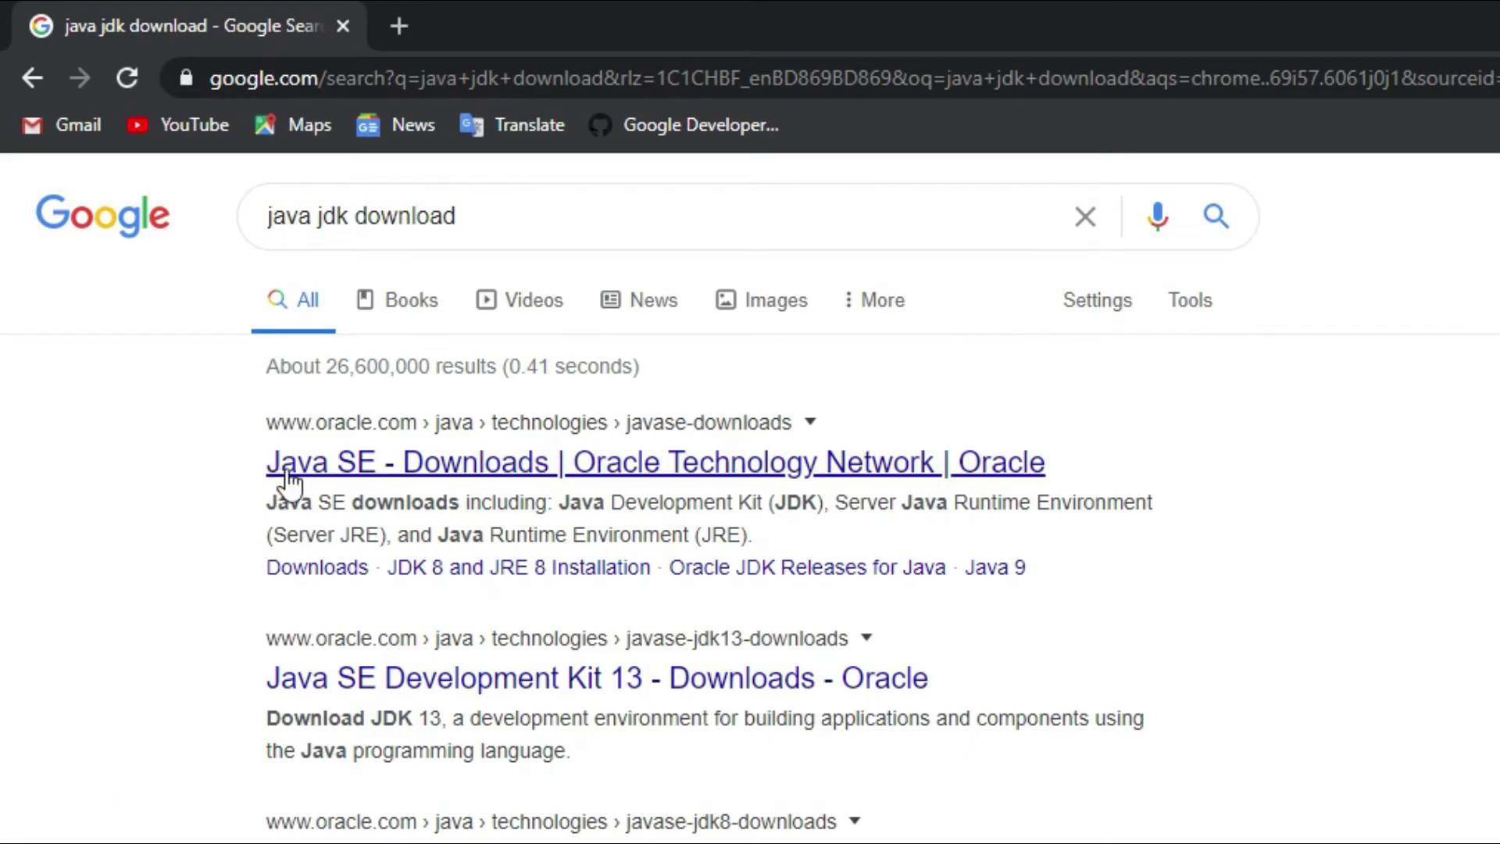
right_click(436, 461)
click(473, 478)
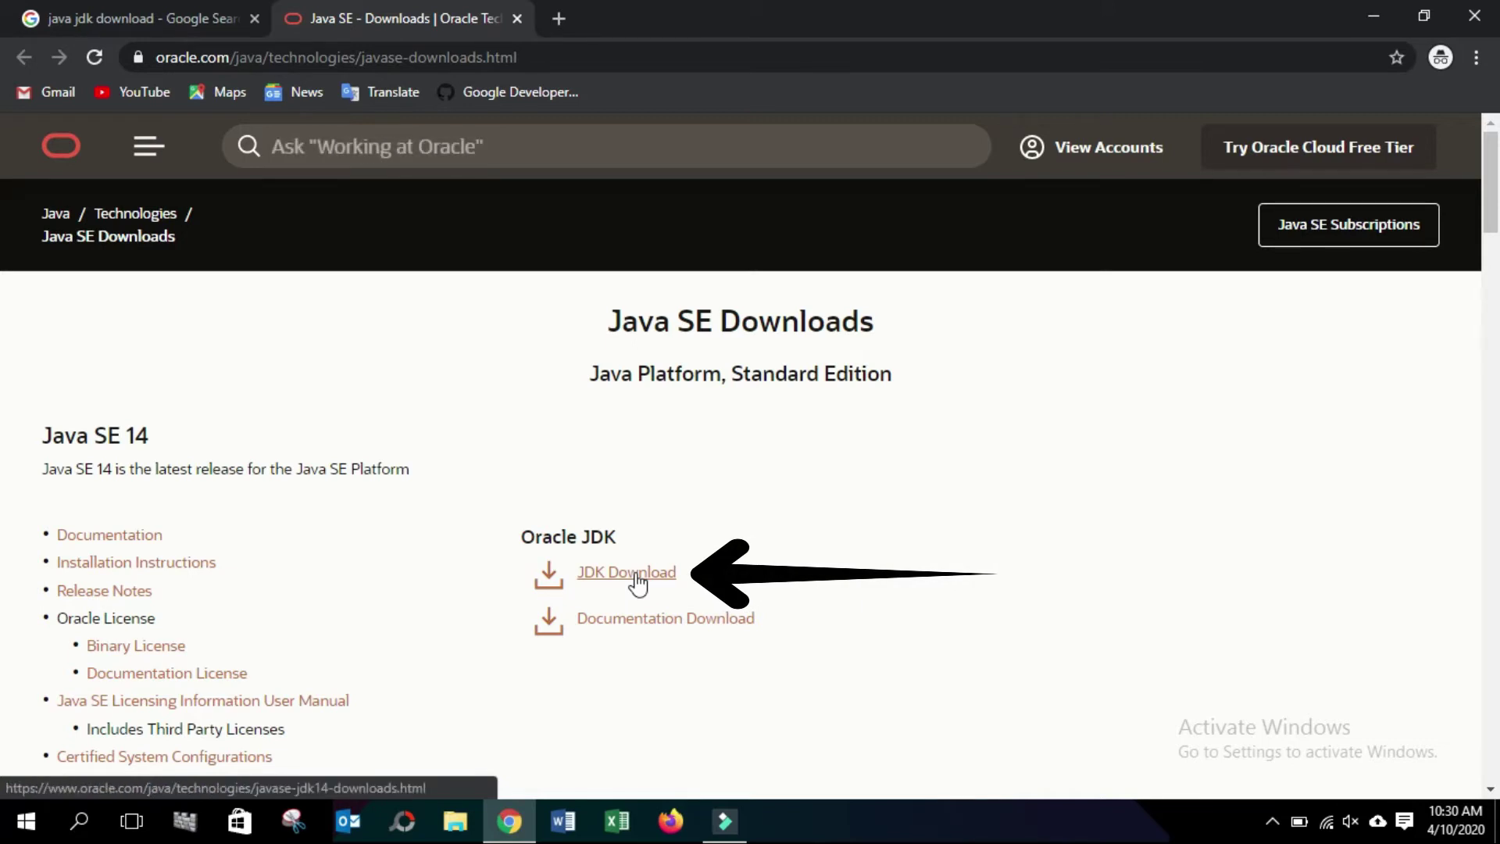
- Accept the Oracle license and download jdk-14_windows-x64_bin.exe from the JDK 14 page
click(638, 576)
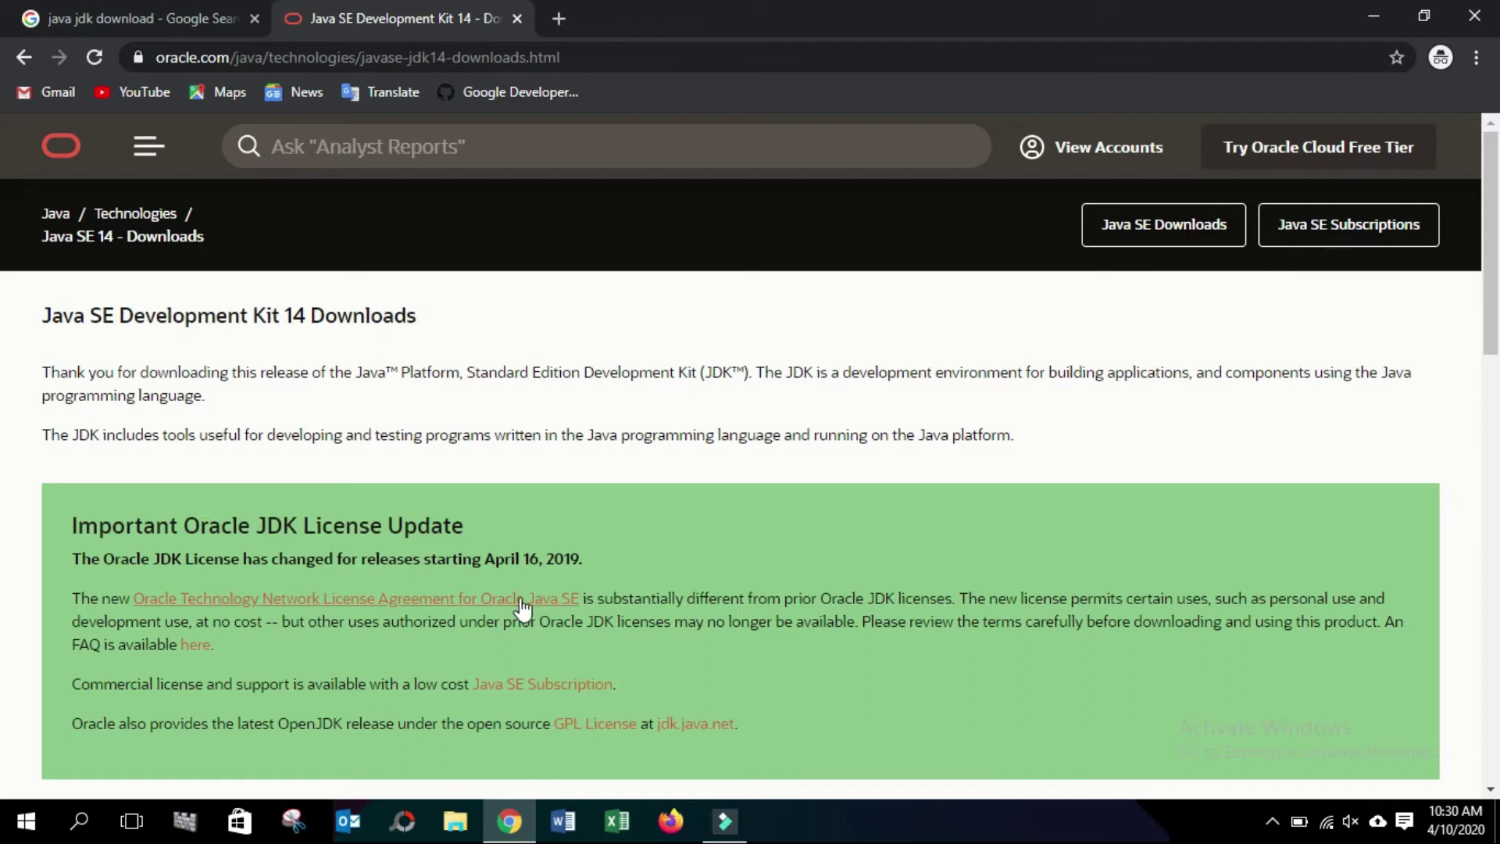
scroll(533, 605, down, 2)
scroll(533, 617, down, 2)
scroll(534, 616, down, 1)
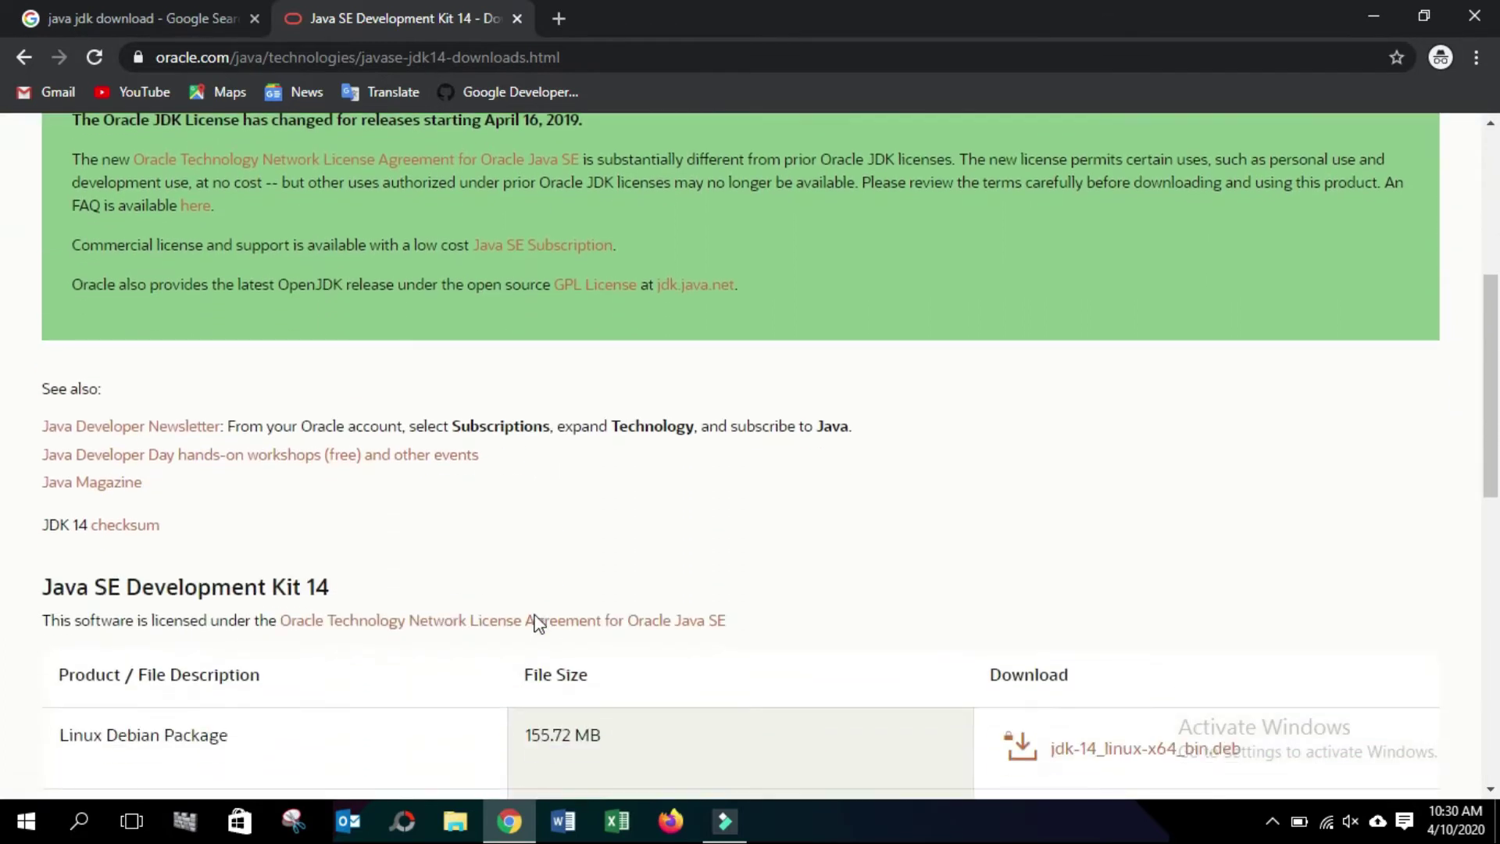
scroll(533, 617, down, 2)
scroll(533, 616, down, 2)
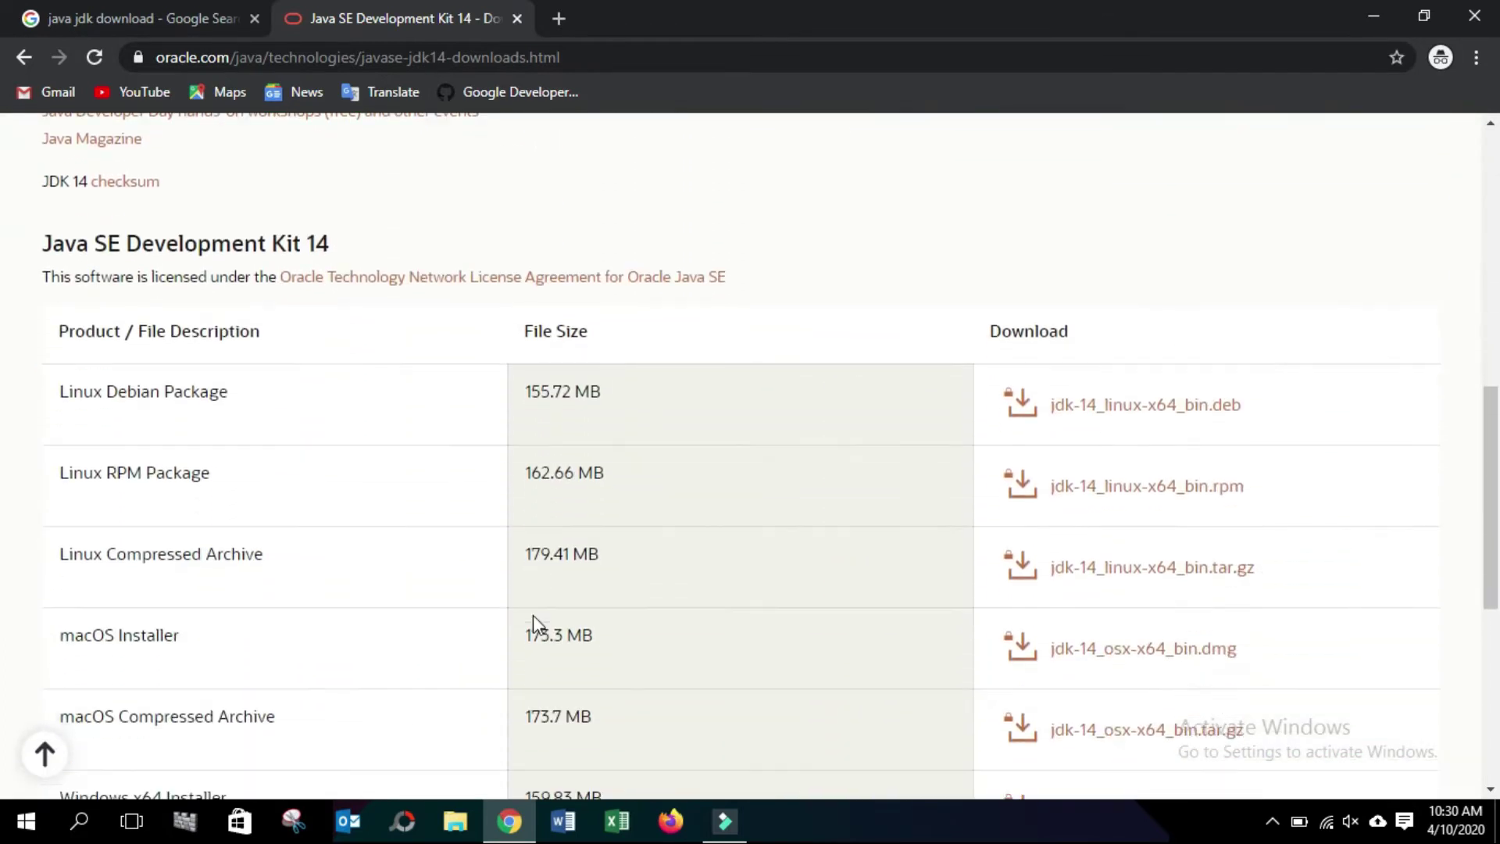
scroll(533, 616, down, 1)
scroll(534, 617, up, 3)
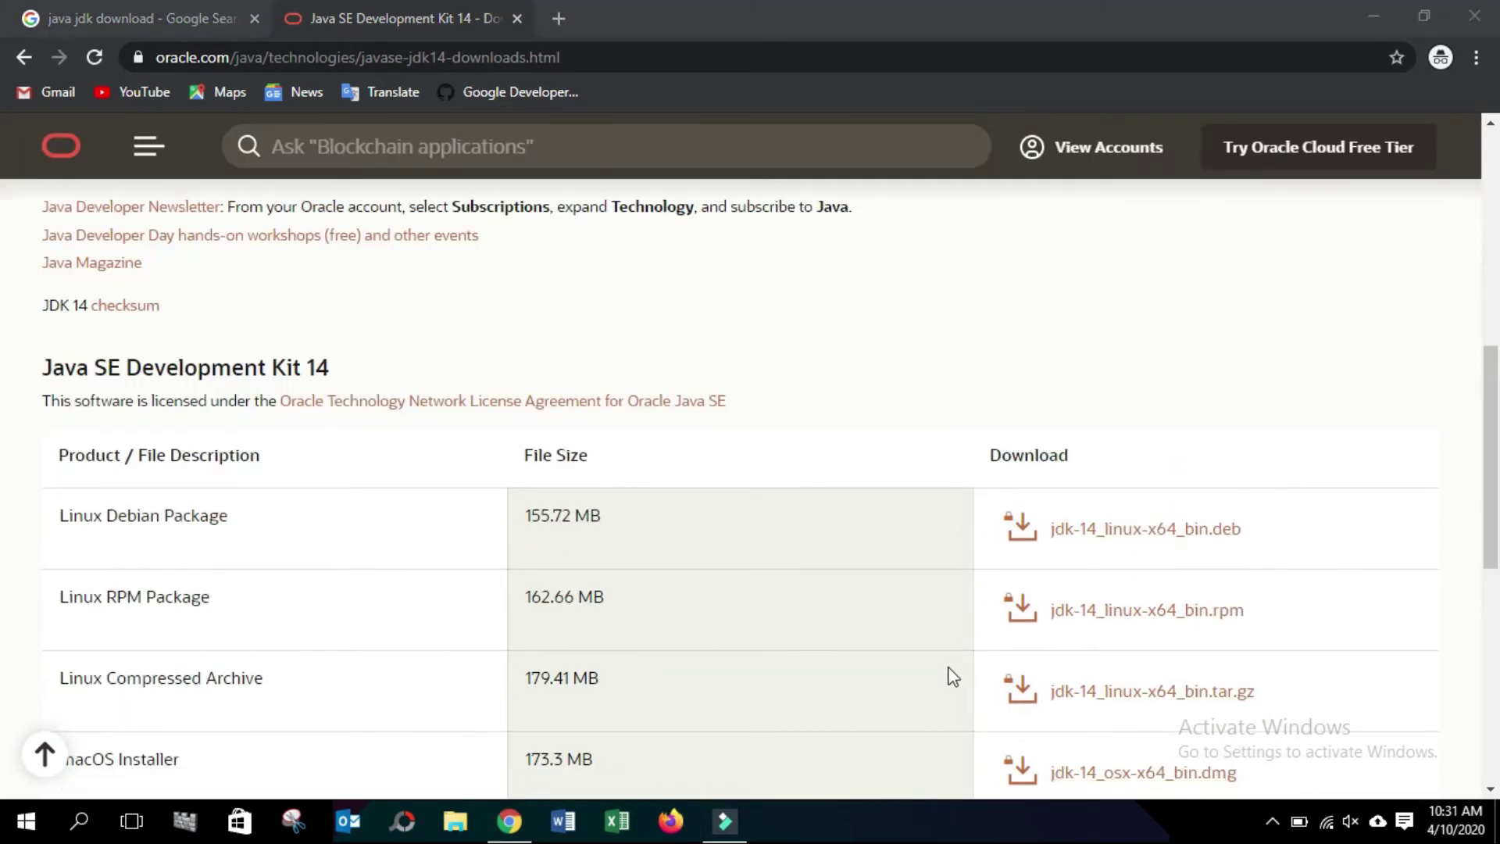
scroll(953, 677, down, 1)
scroll(950, 668, down, 1)
scroll(950, 671, down, 1)
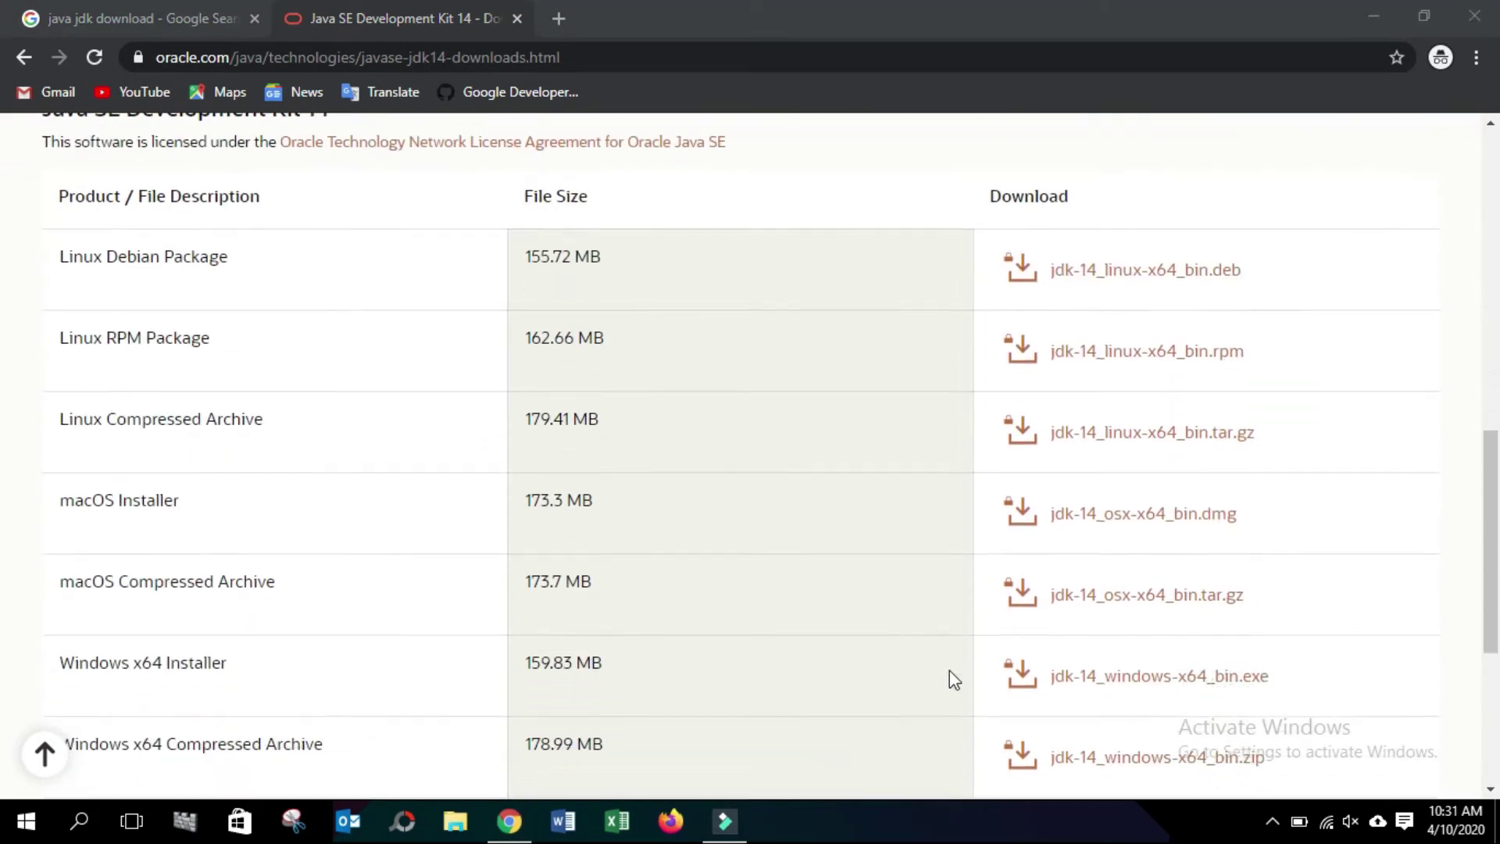
scroll(950, 672, down, 1)
scroll(950, 671, down, 1)
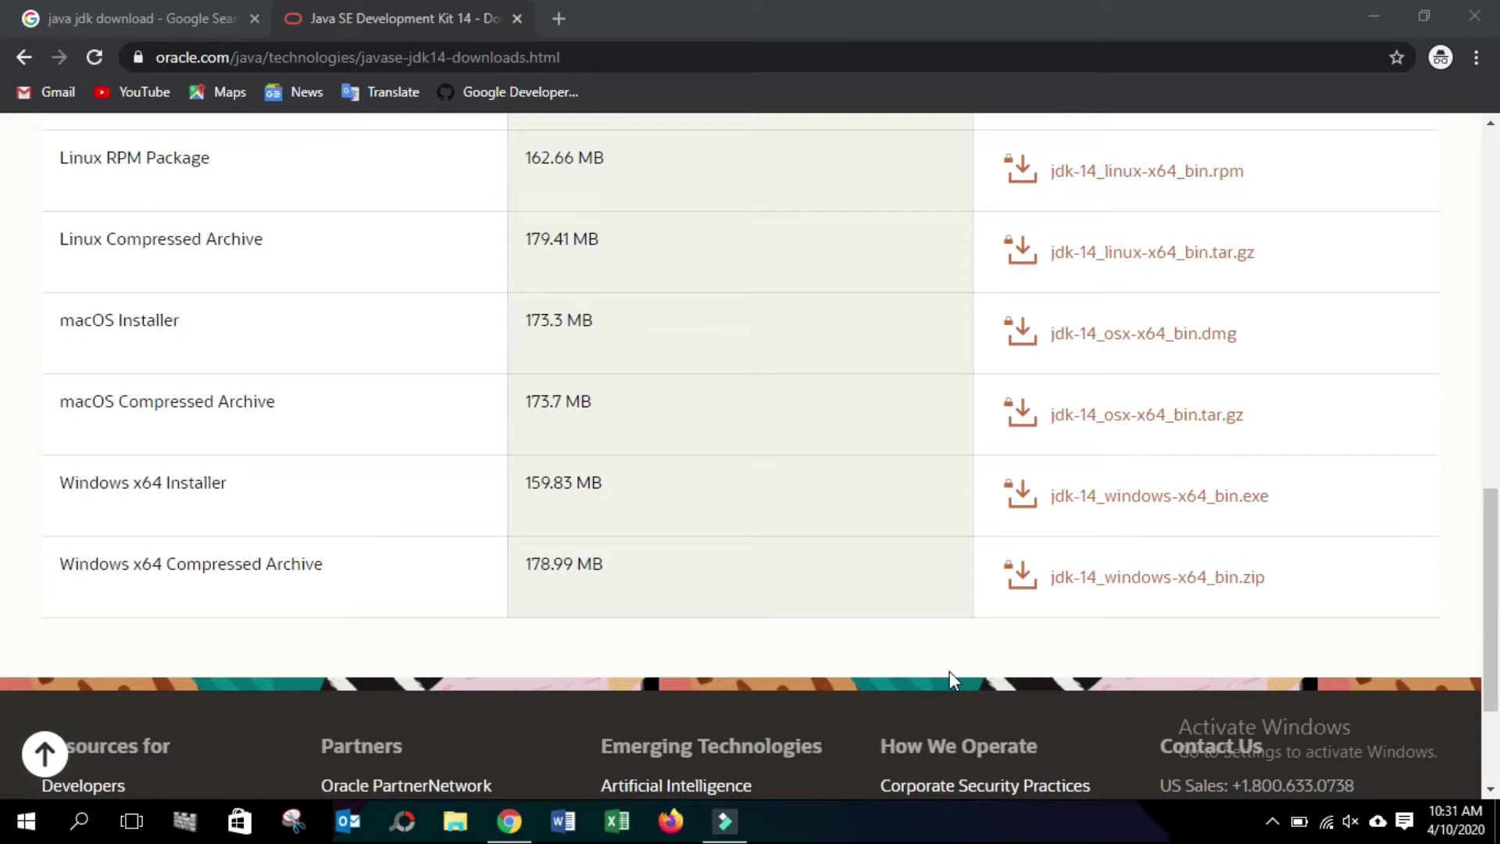
click(1143, 498)
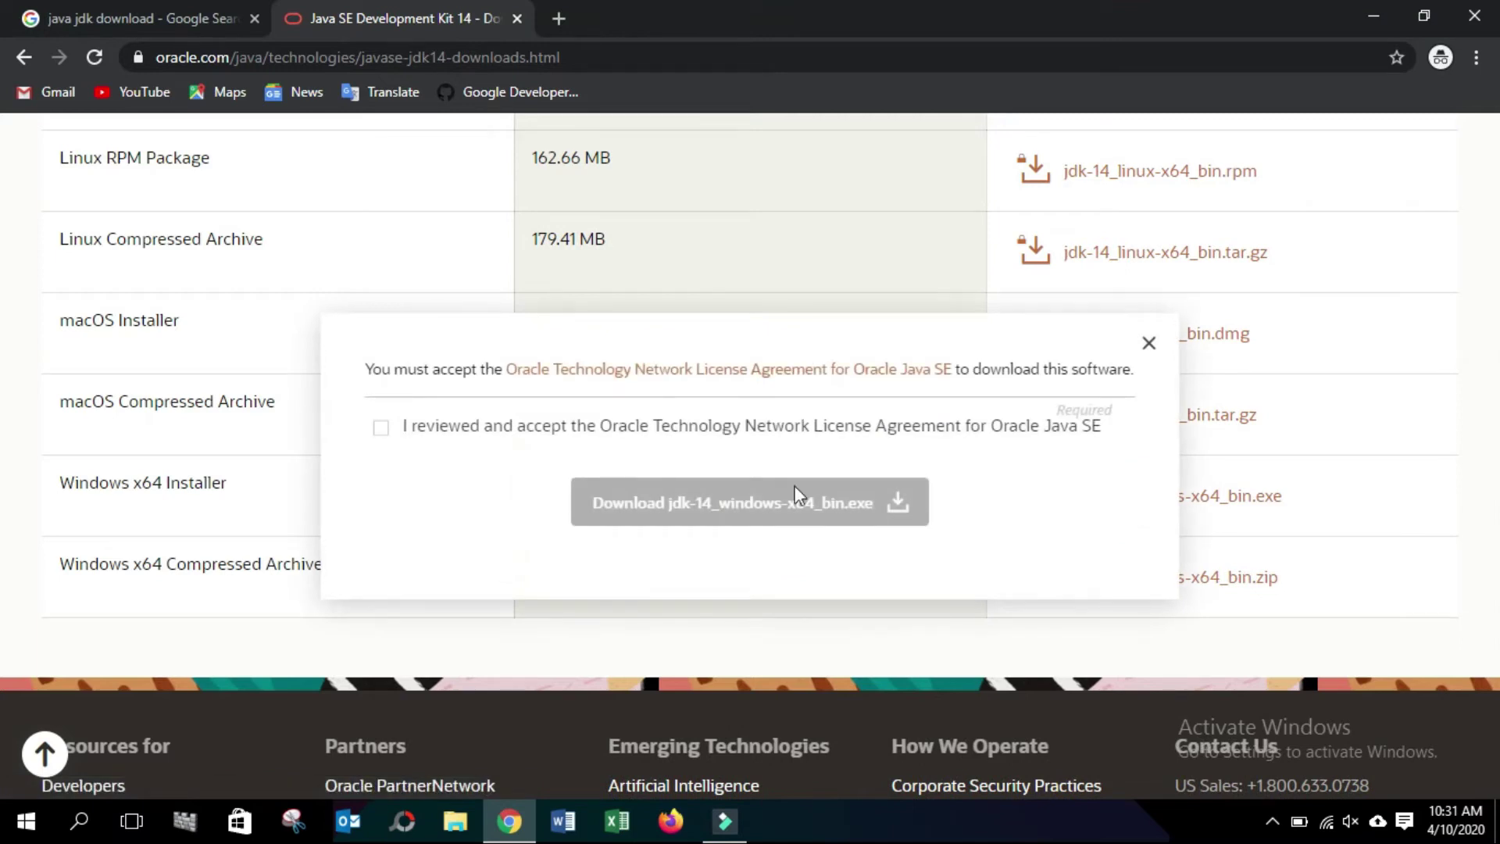
click(380, 427)
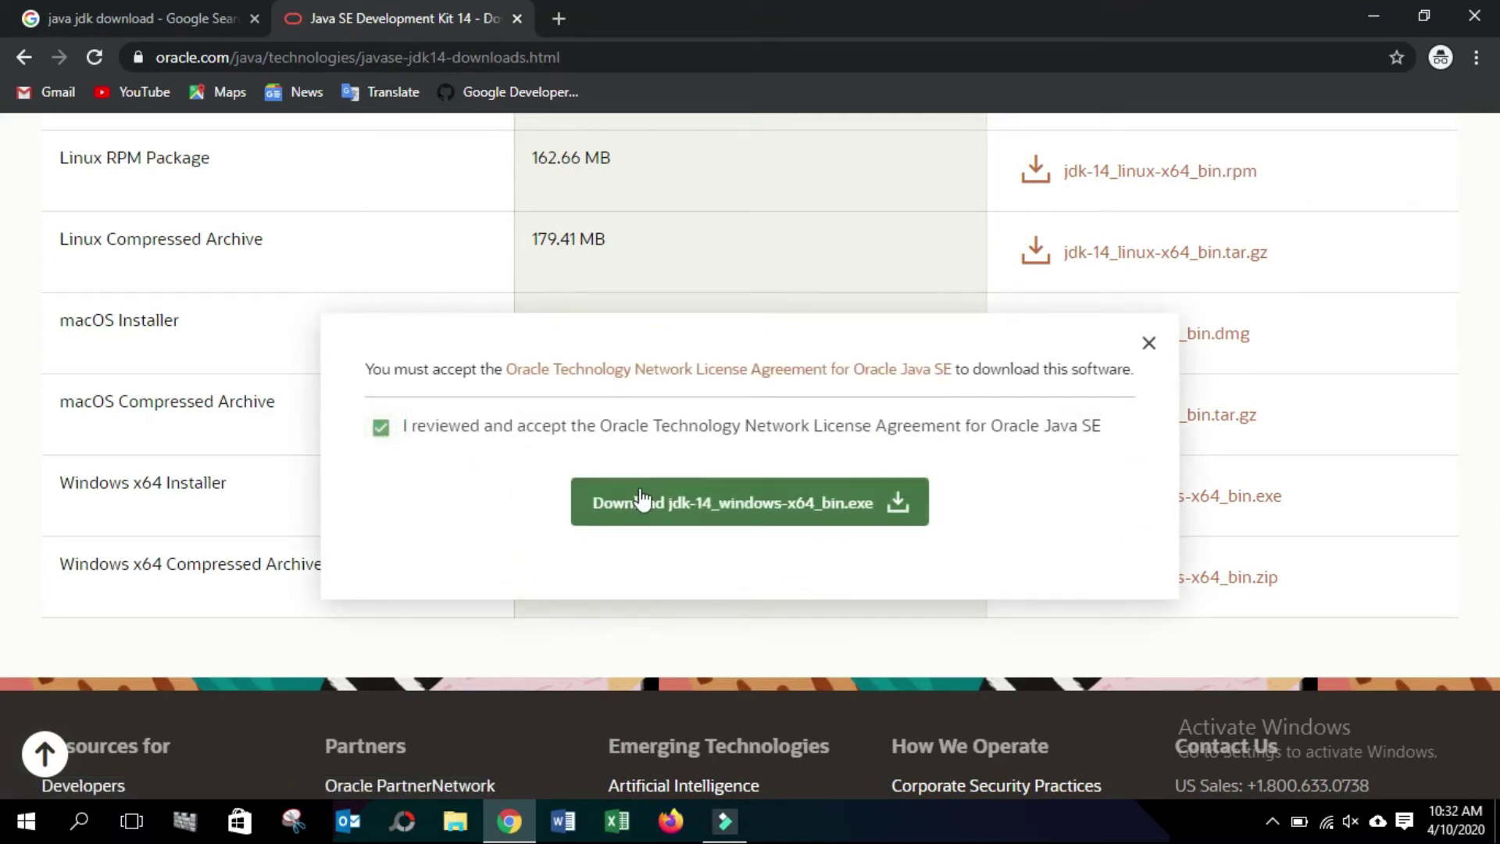
click(750, 510)
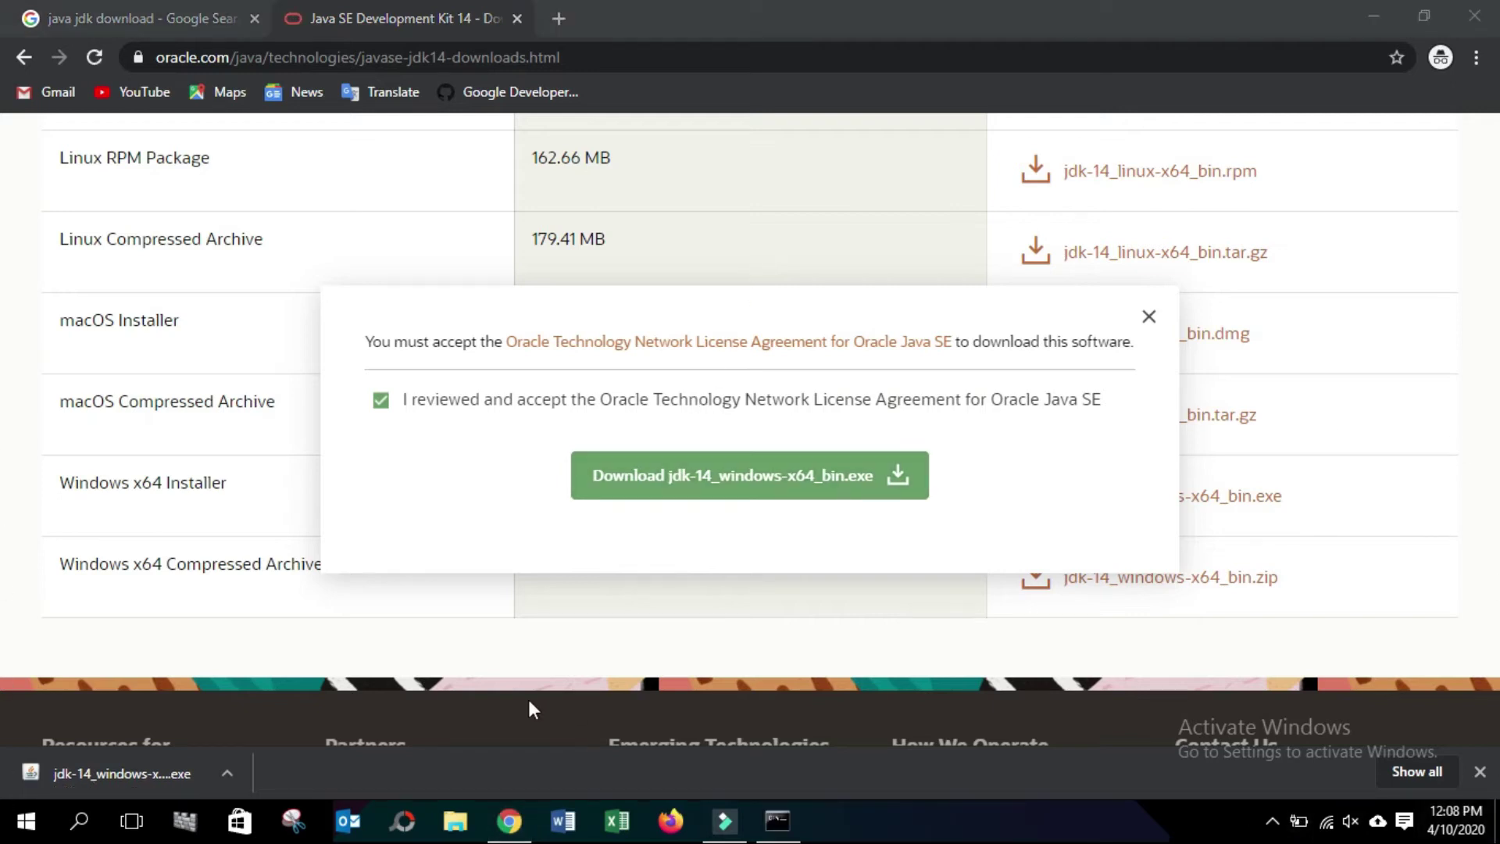
click(225, 768)
- Run the downloaded JDK 14 installer from its folder as administrator
click(271, 700)
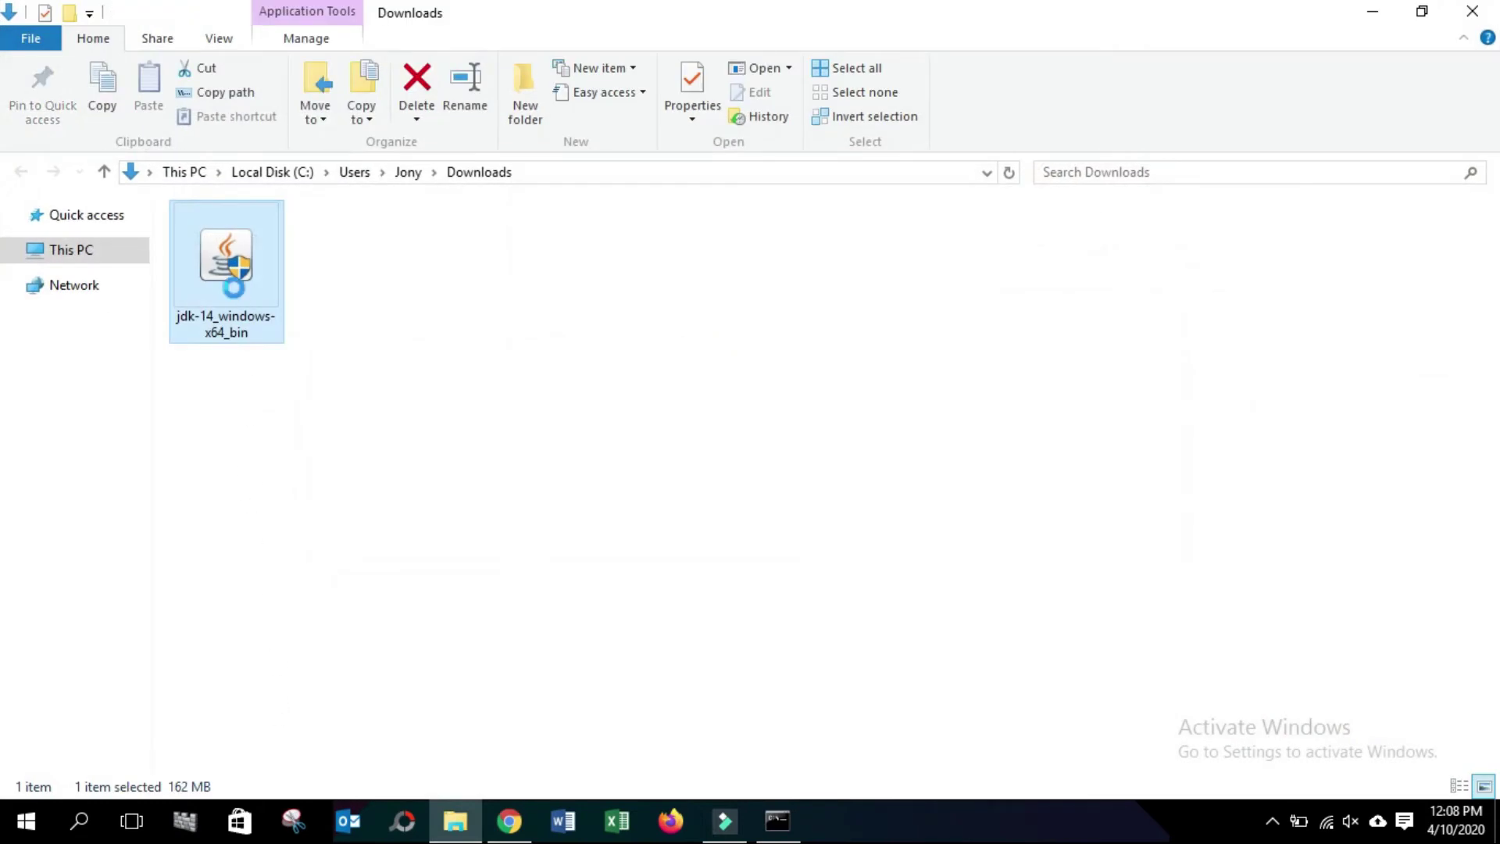
right_click(234, 269)
click(353, 331)
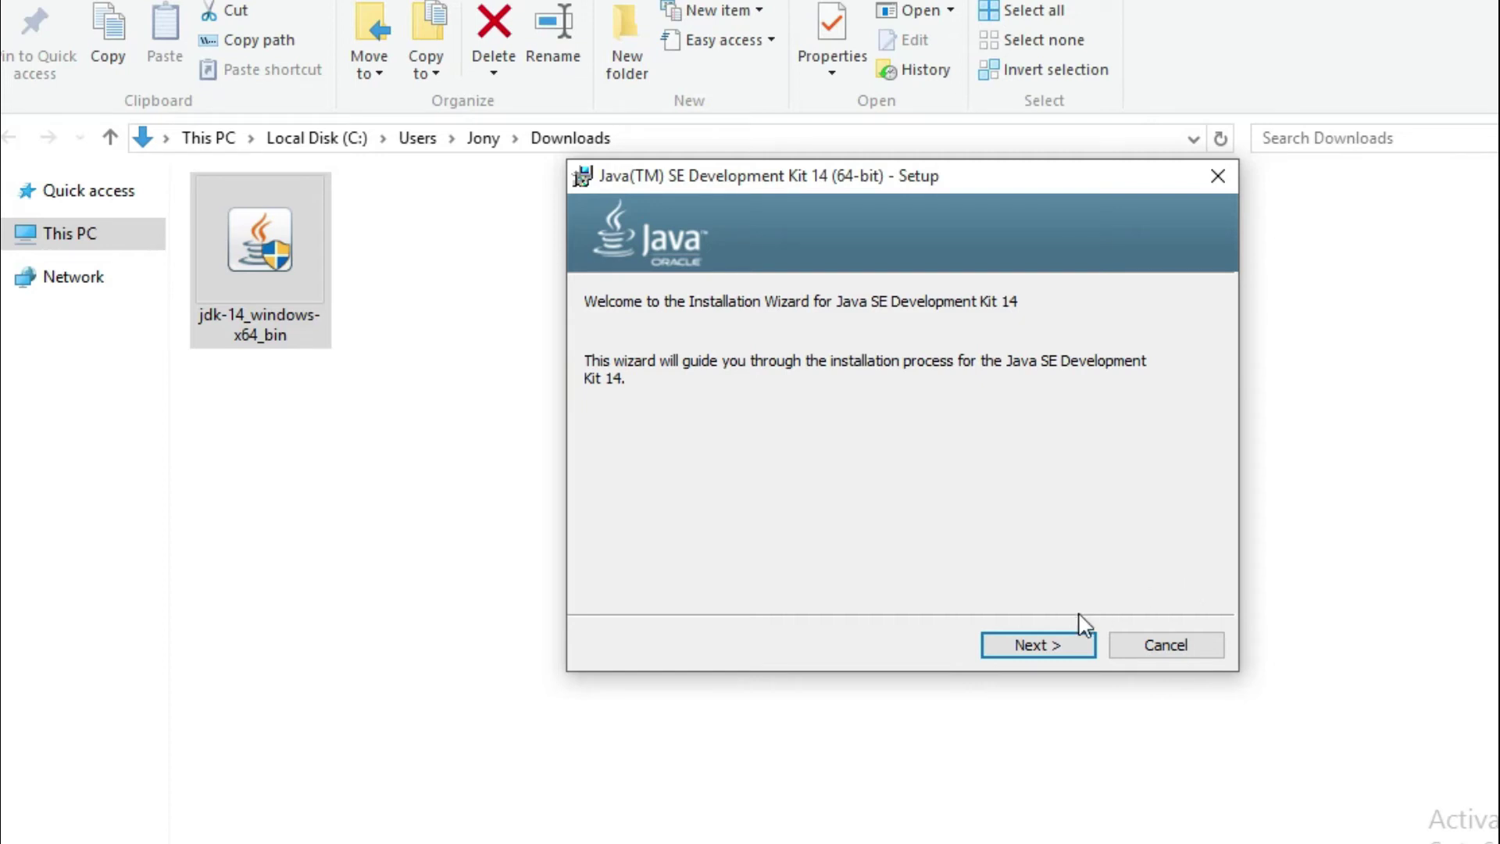
- Install JDK 14 to the default C:\Program Files\Java\jdk-14\ folder and close setup
click(1039, 646)
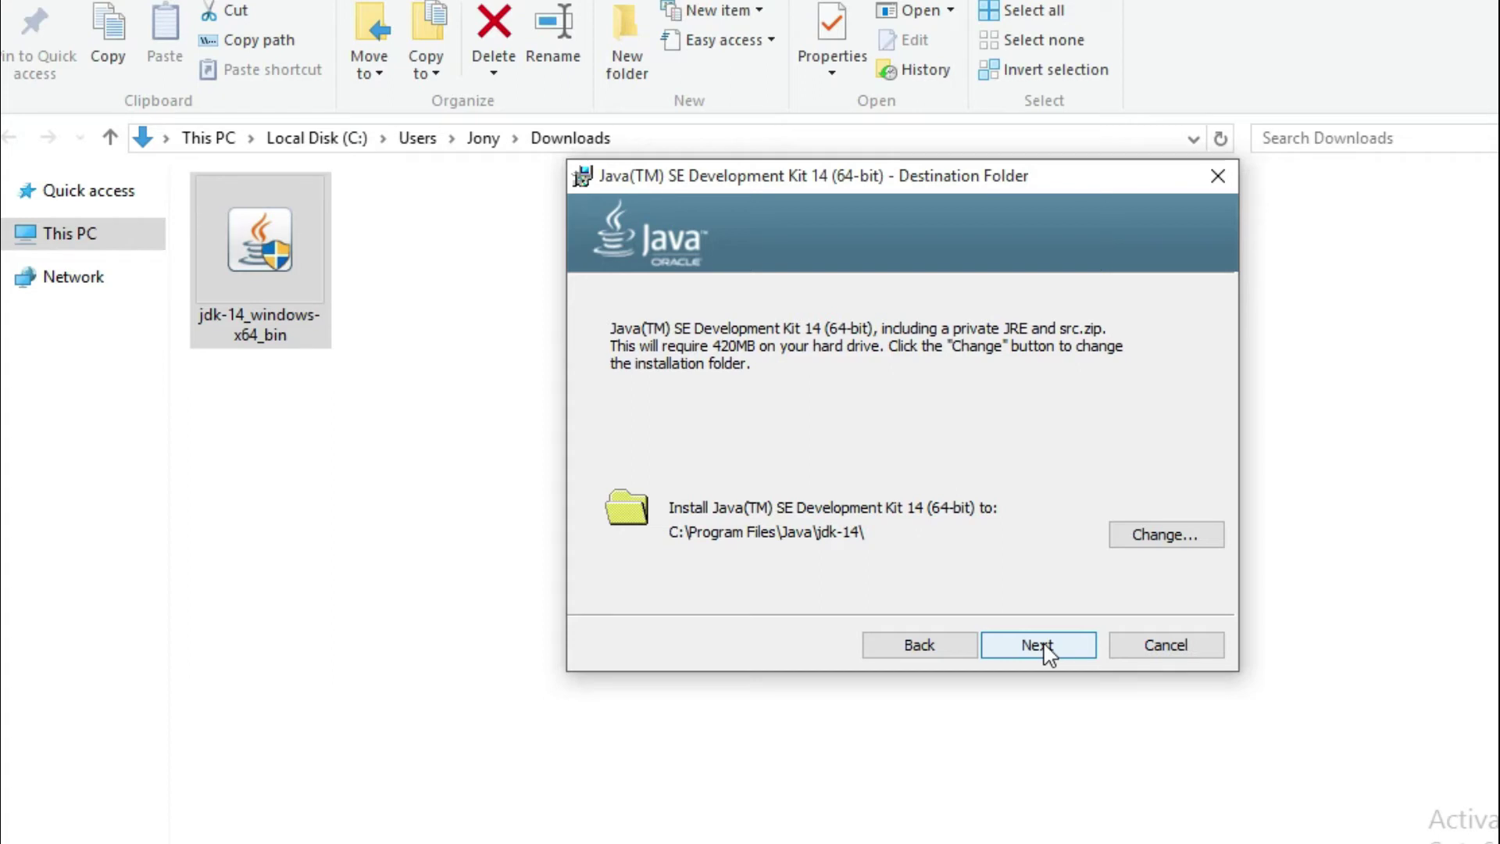
click(1038, 646)
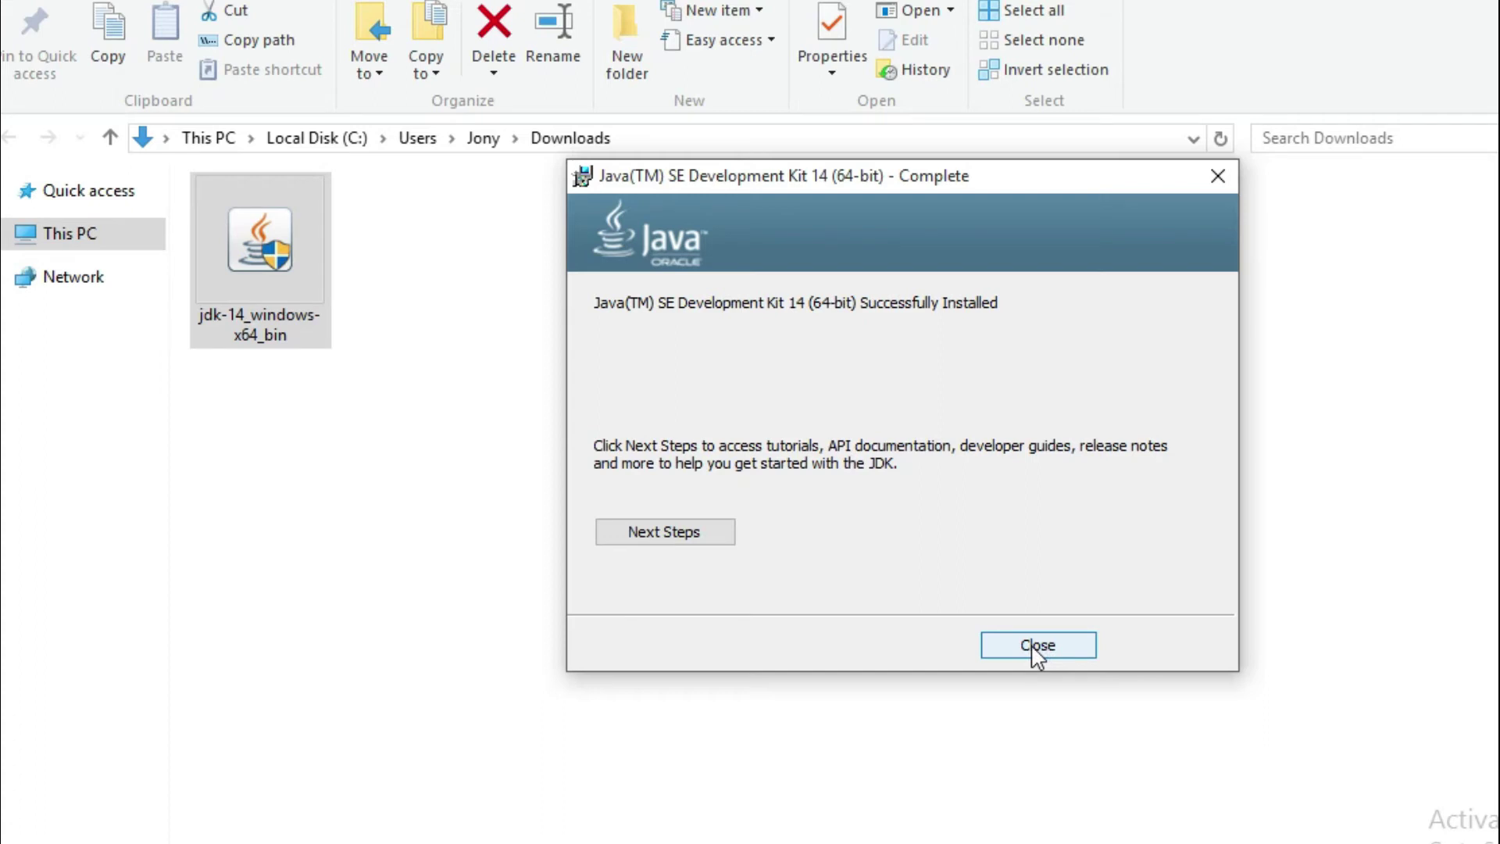
click(1038, 645)
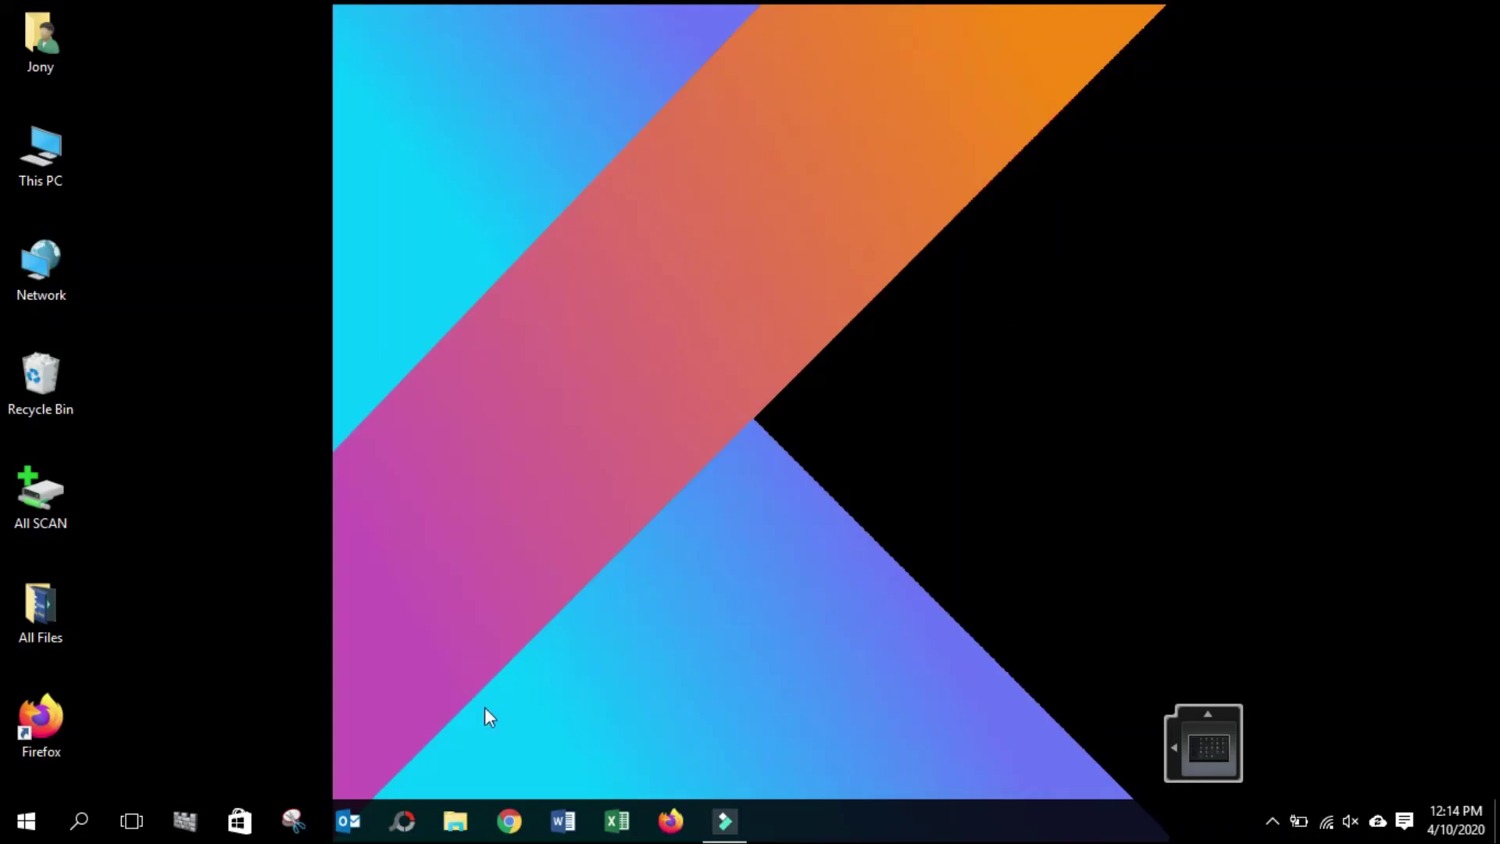
click(80, 820)
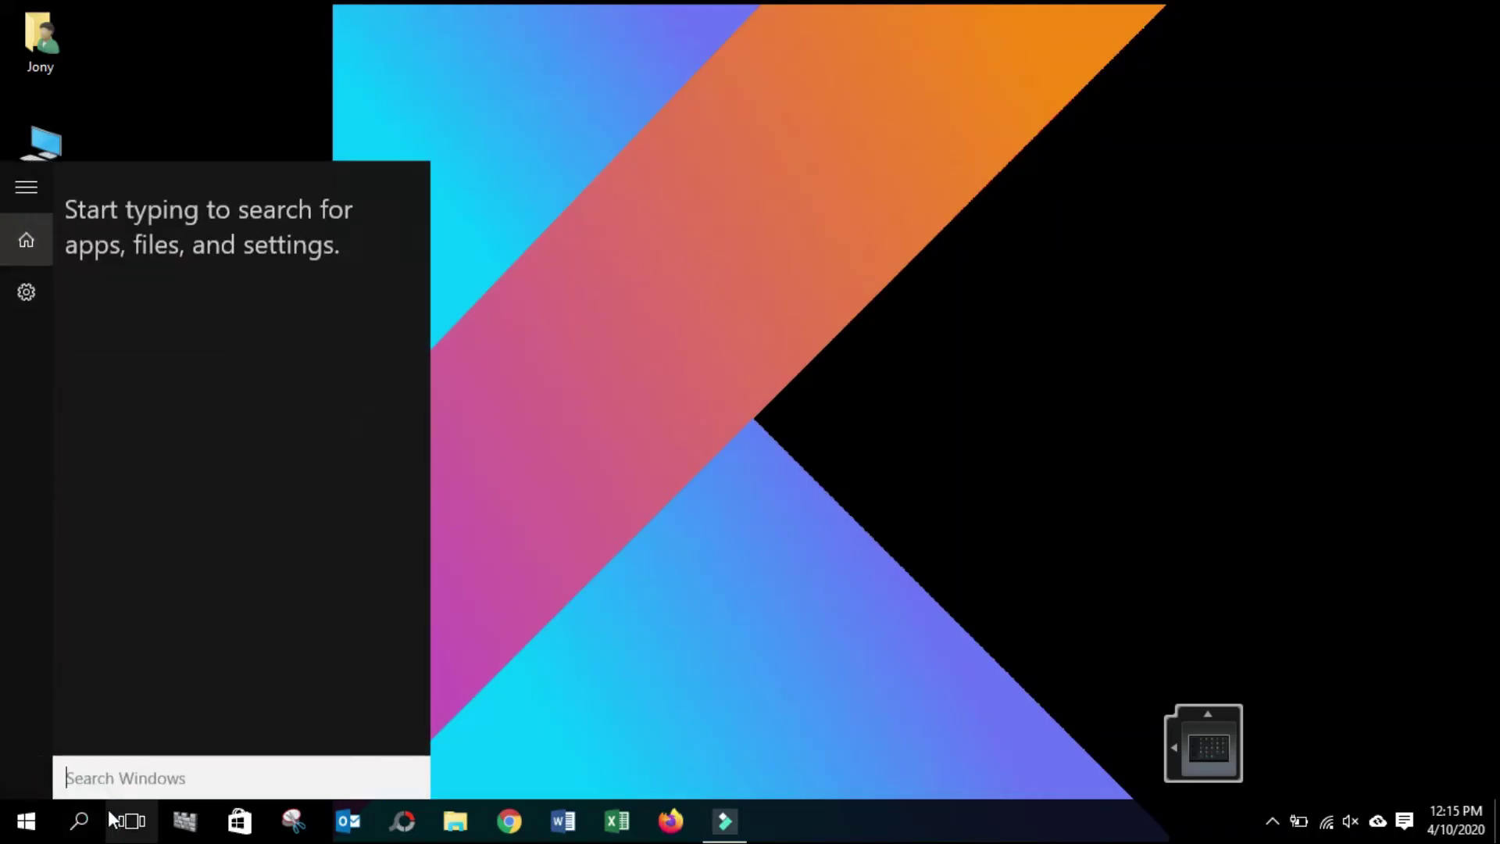
text(co)
text(t)
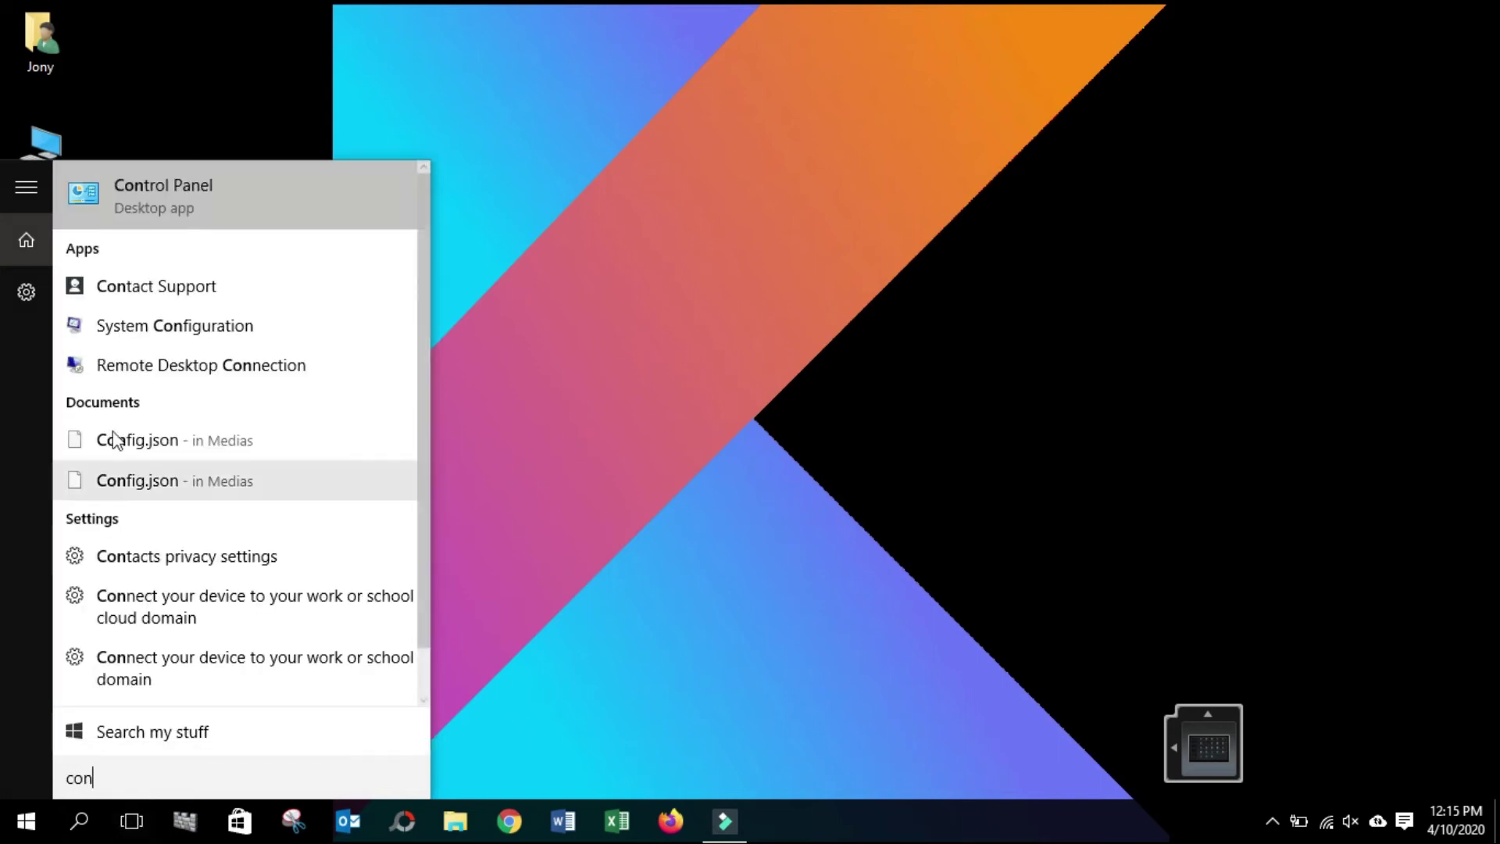
click(180, 197)
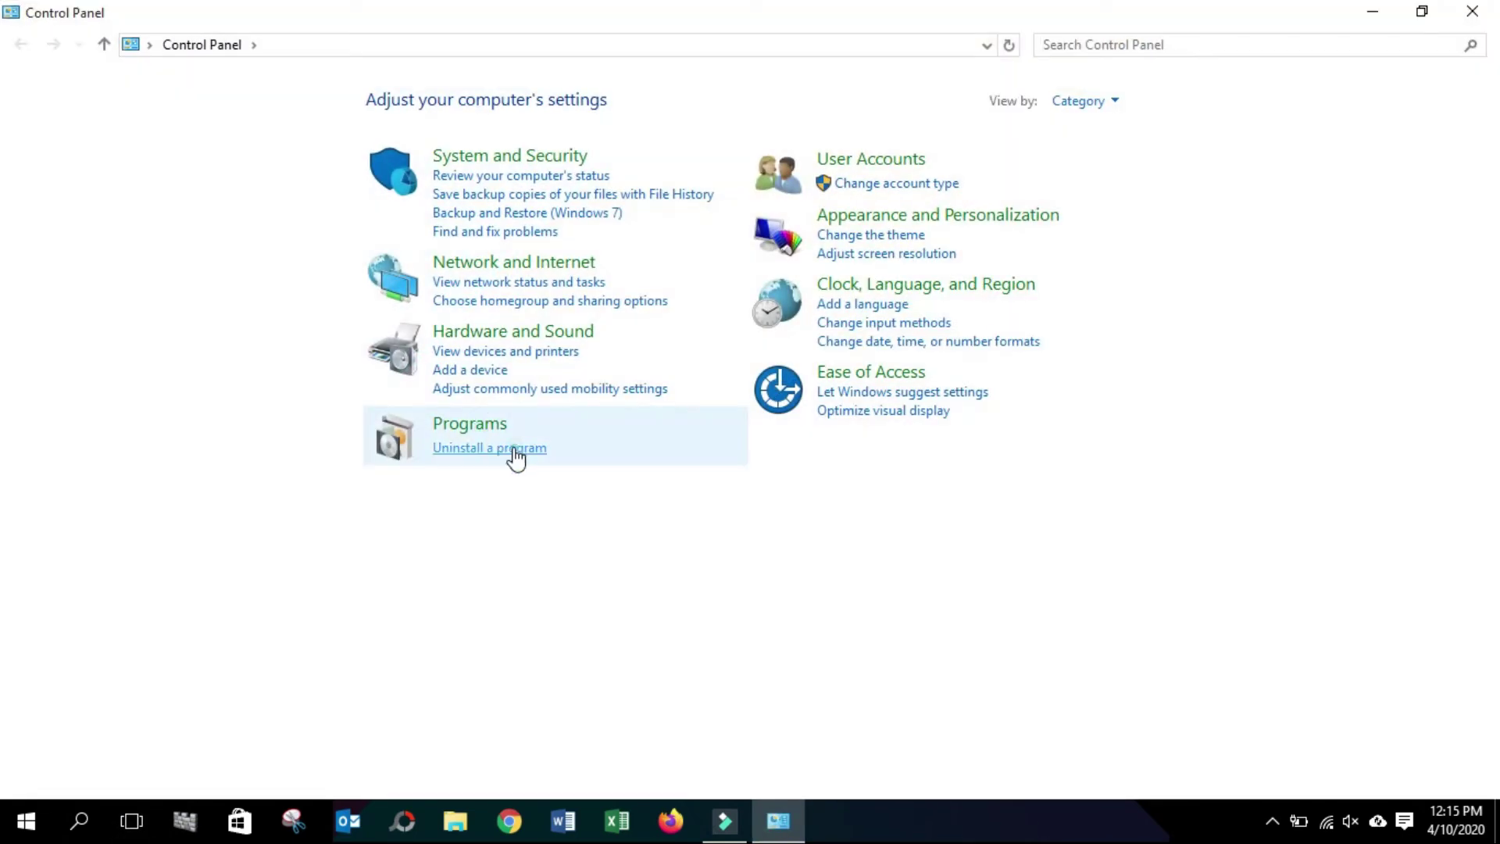
click(518, 449)
scroll(410, 470, down, 1)
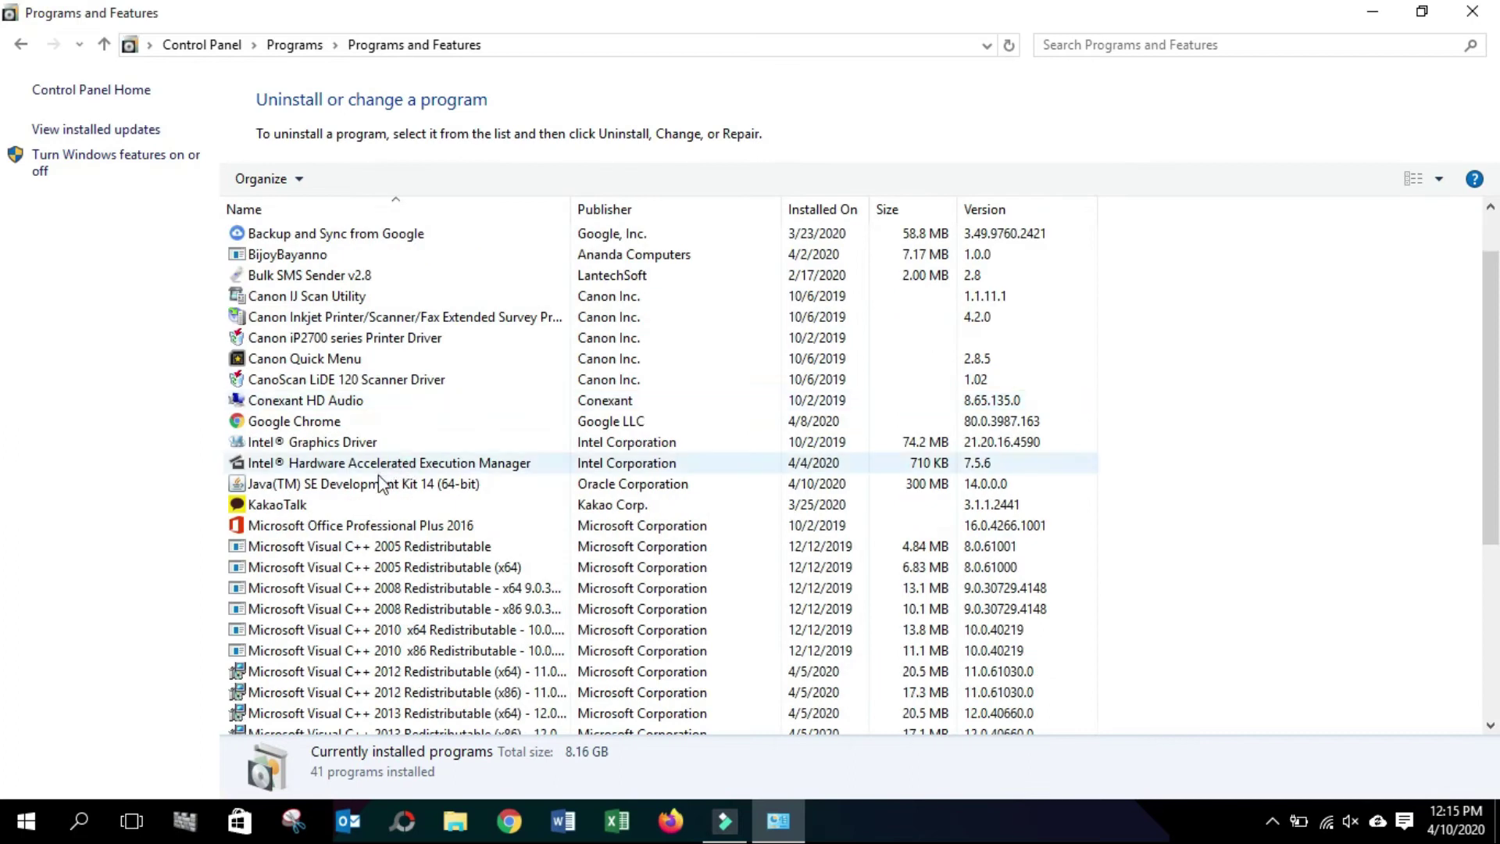
click(385, 486)
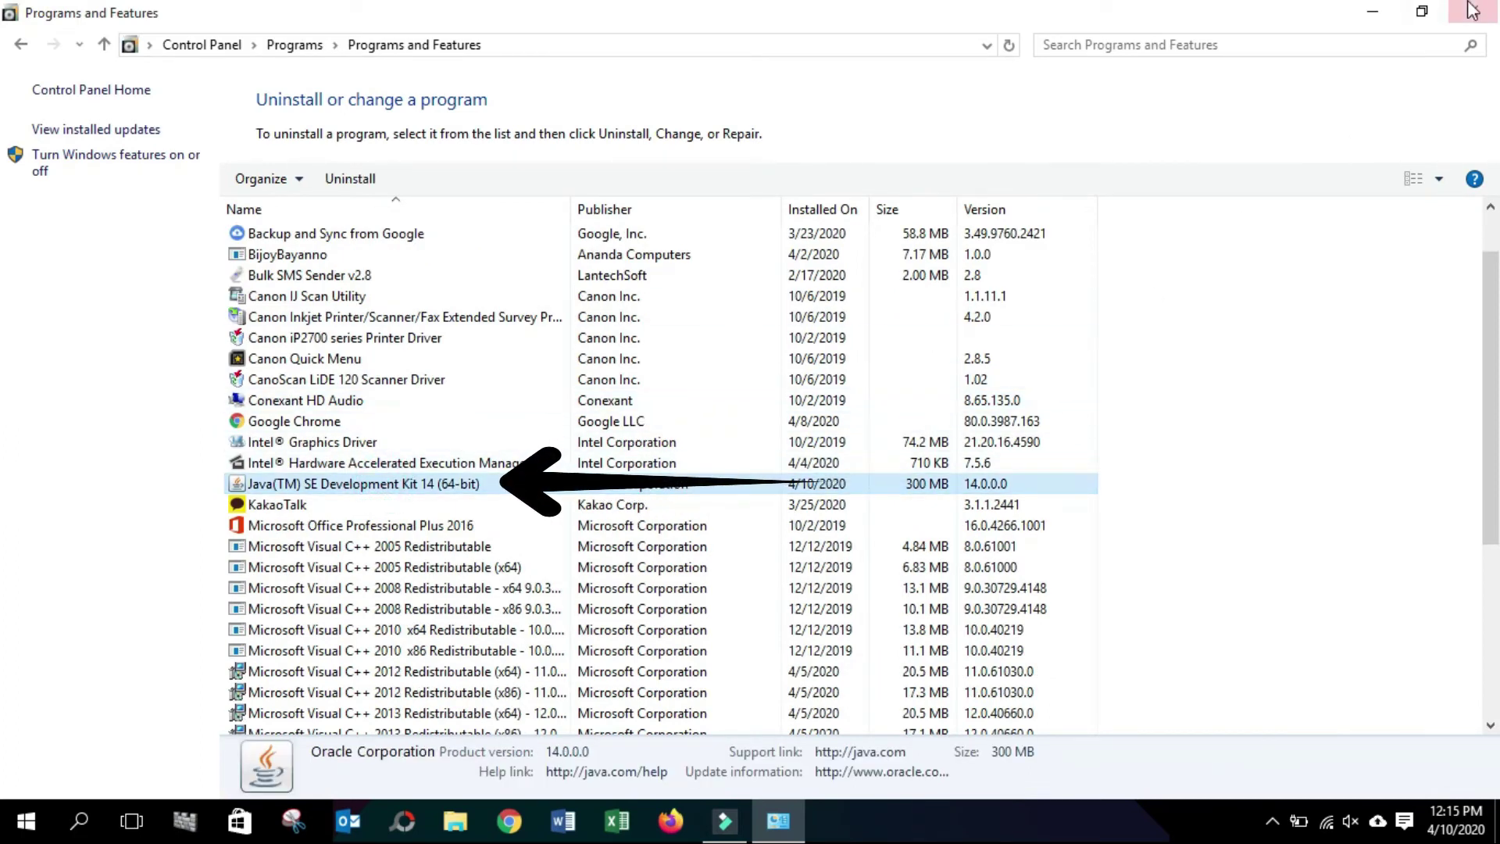
click(1475, 11)
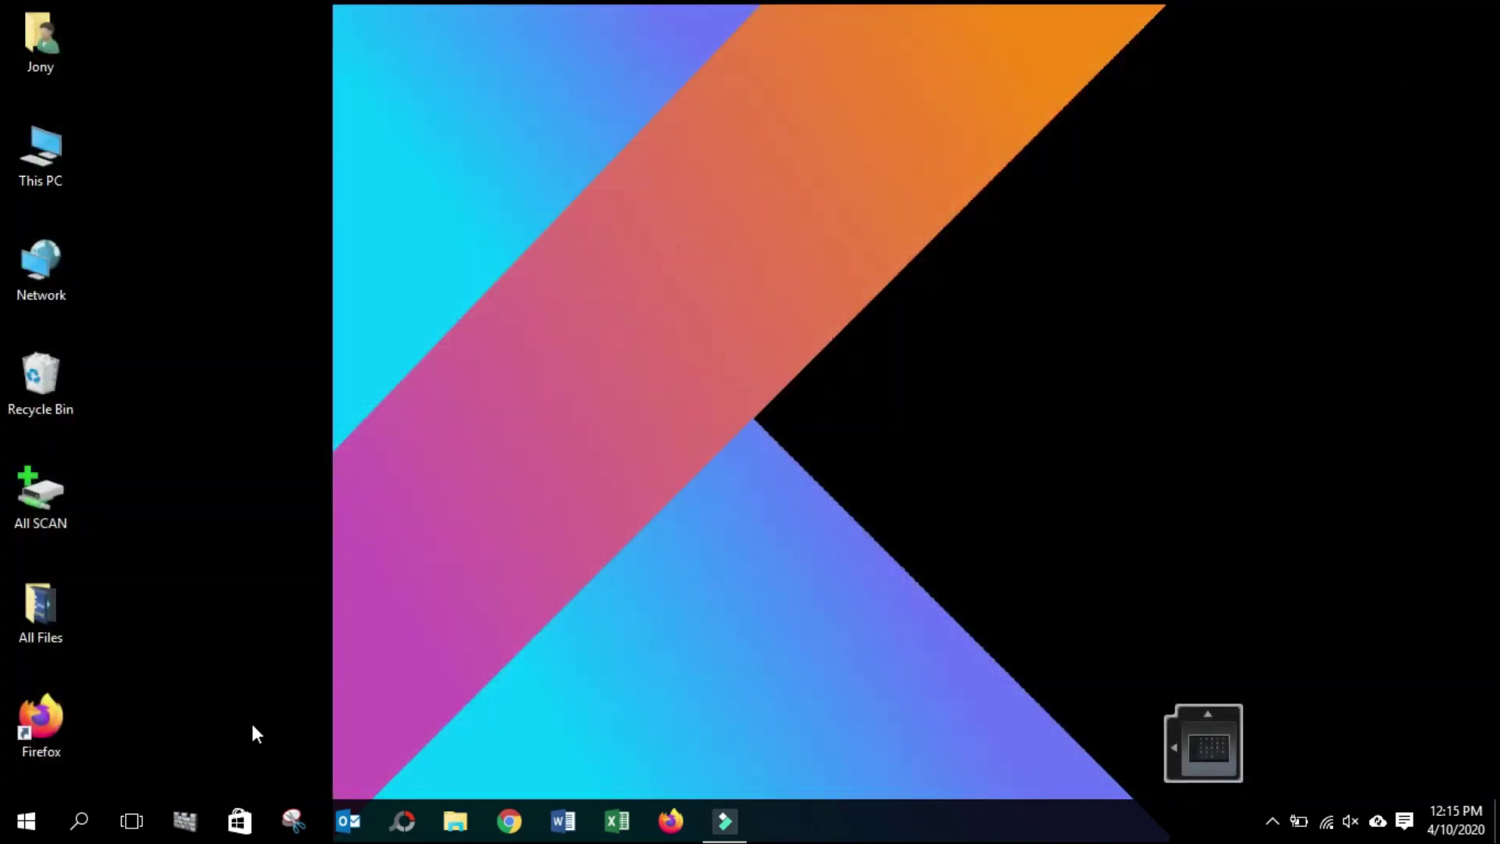
click(79, 821)
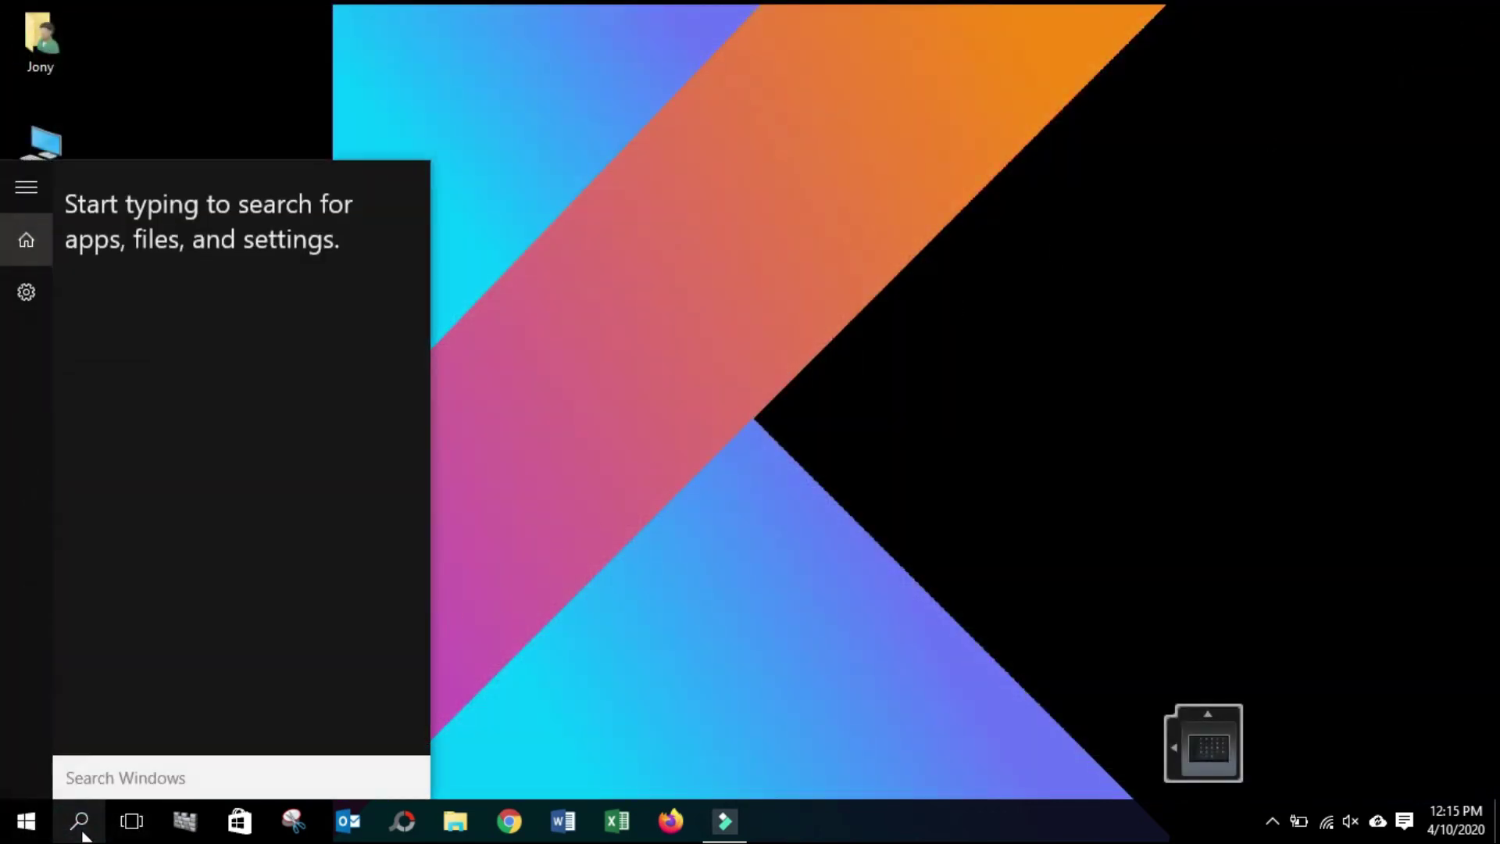
text(cm)
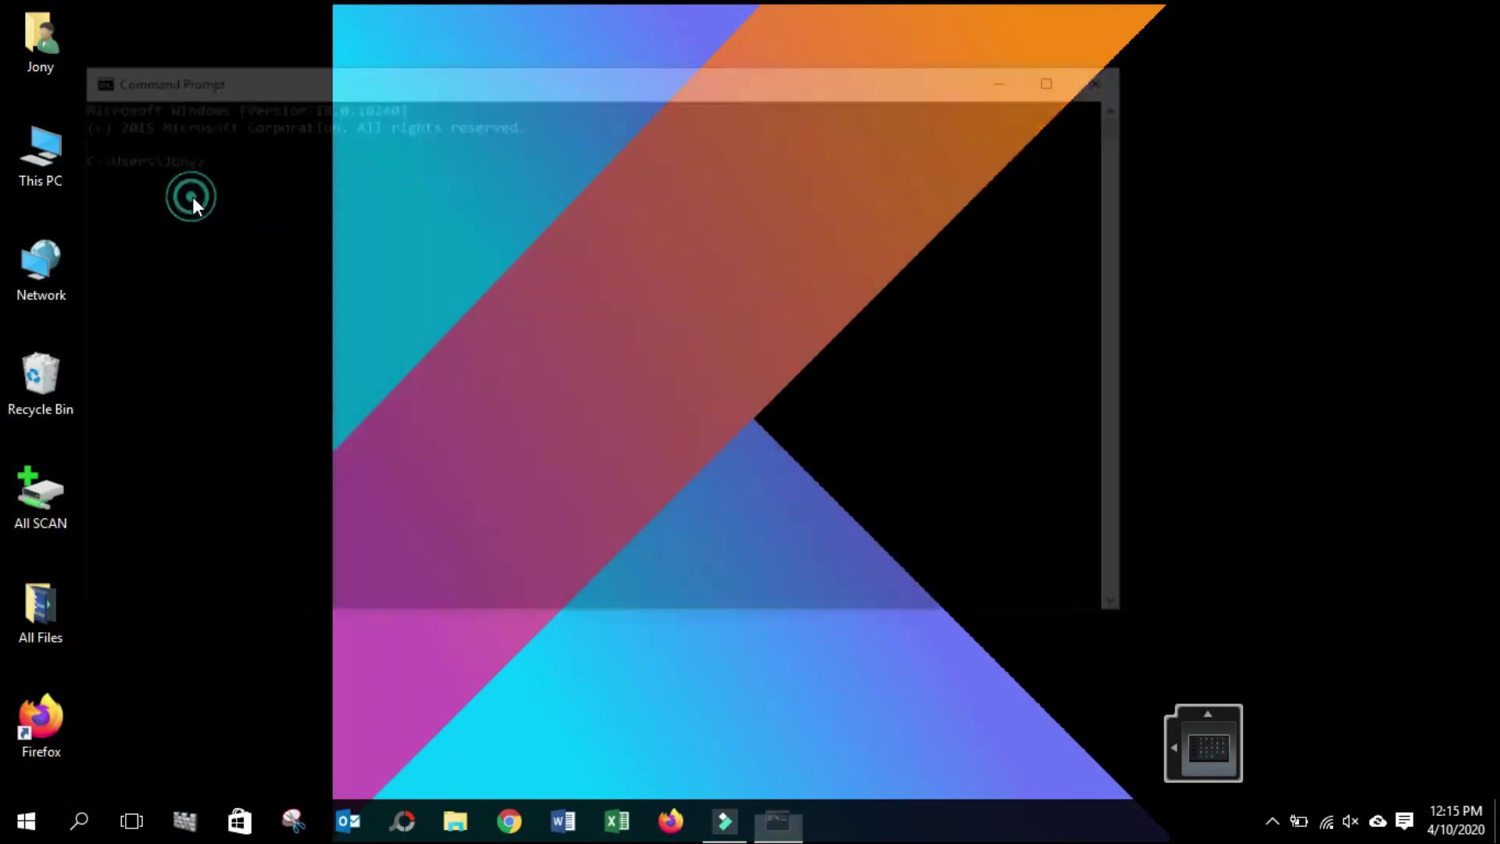
text(j)
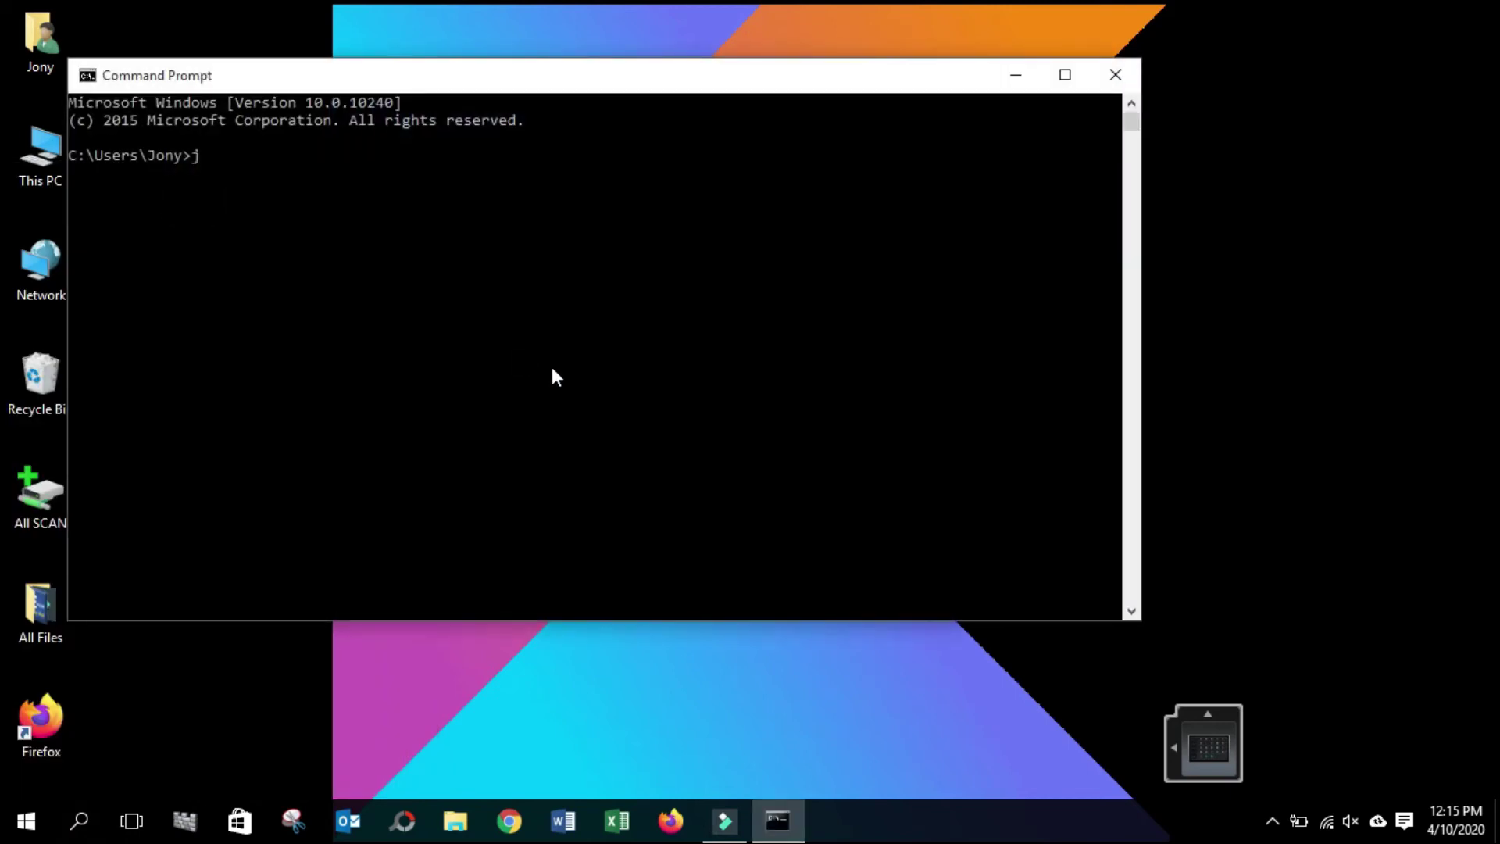
text(ava --ver)
text(sion)
key(Return)
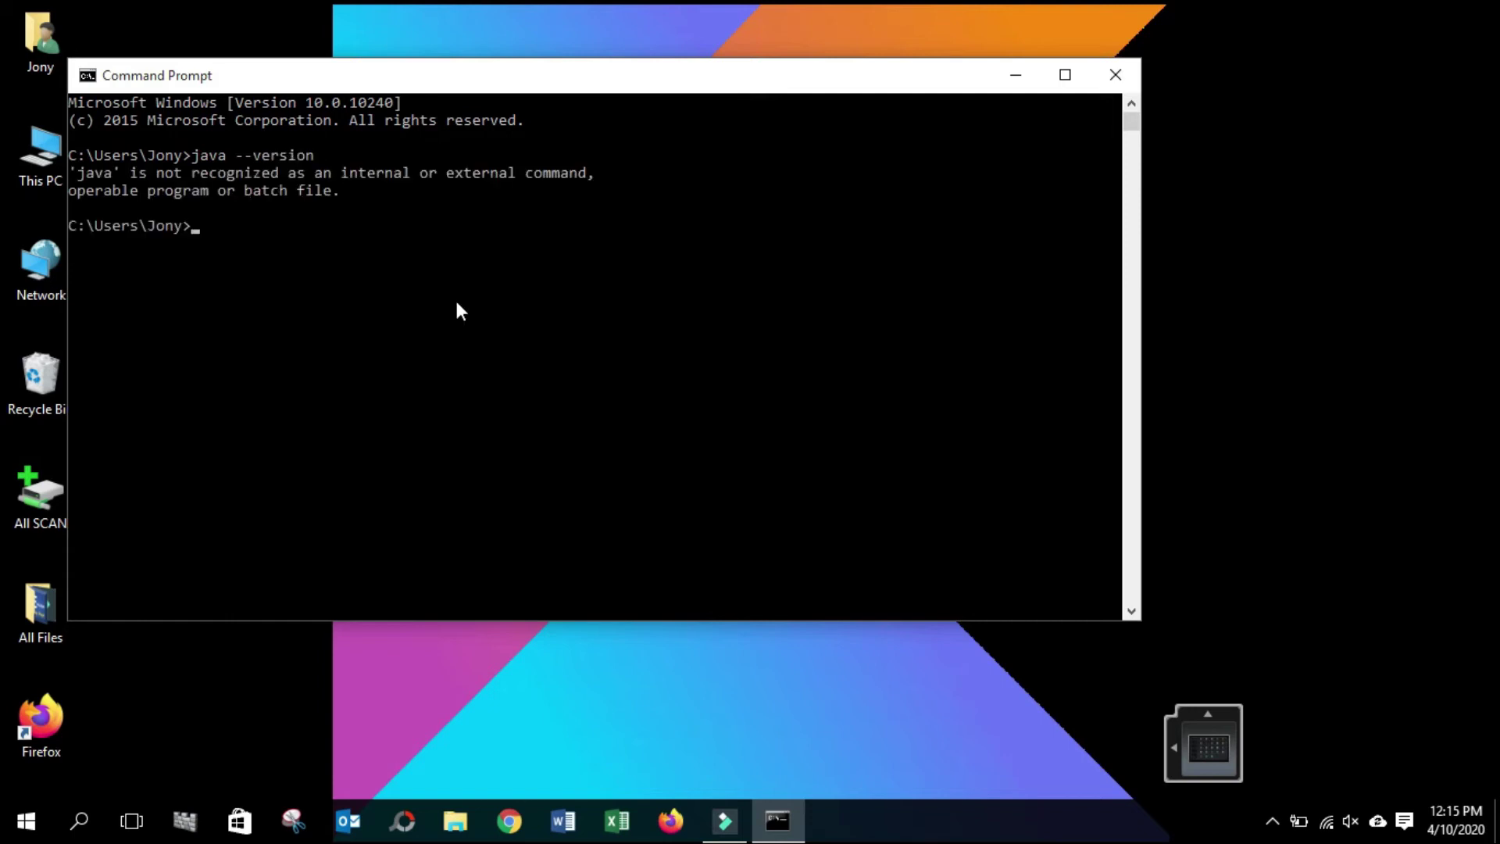
click(1115, 75)
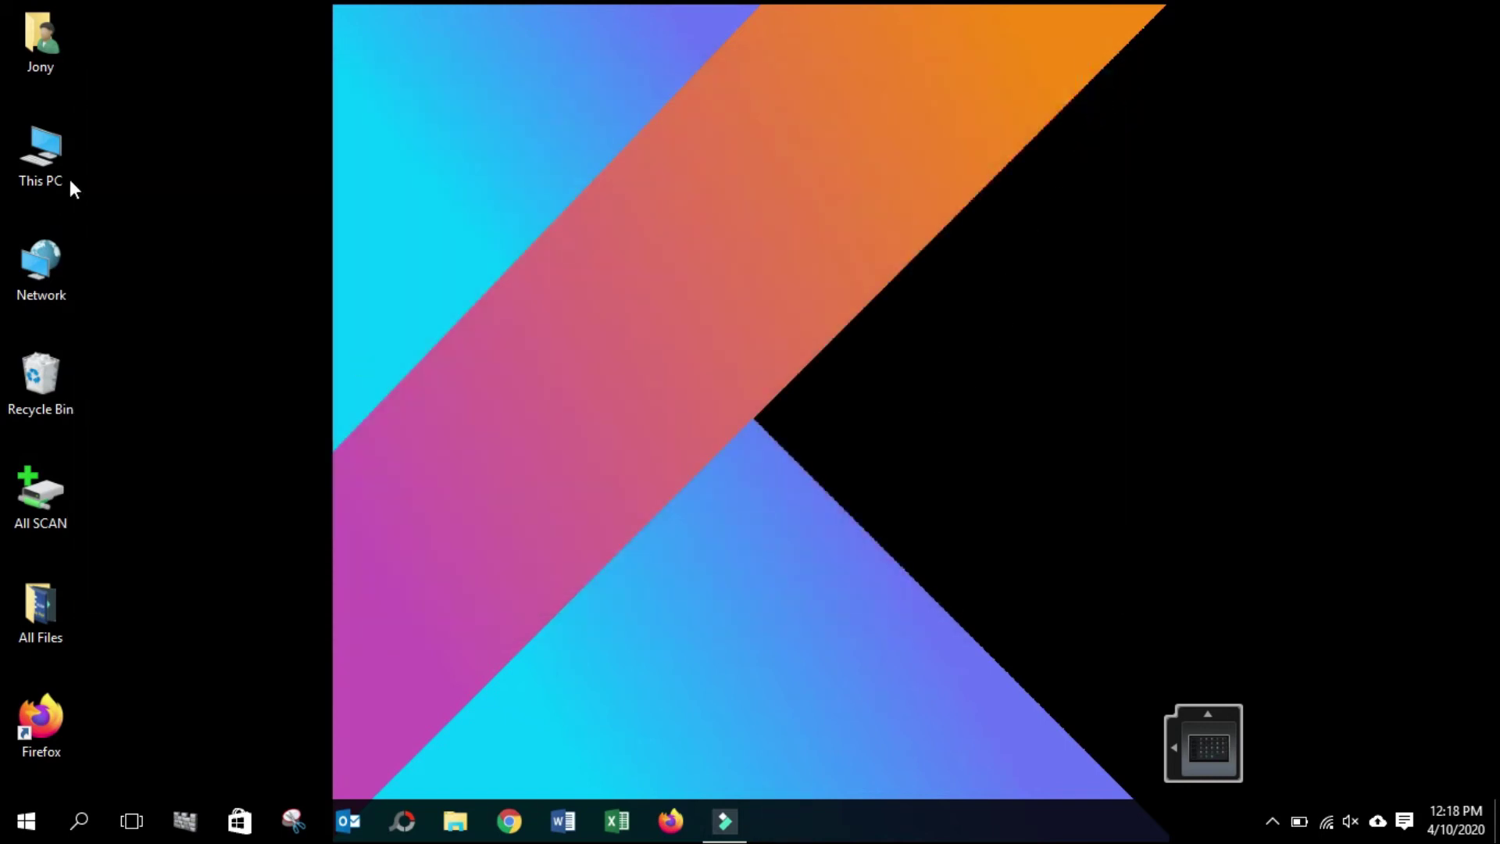
- Browse This PC to C:\Program Files\Java\jdk-14\bin, then minimize the window
double_click(42, 156)
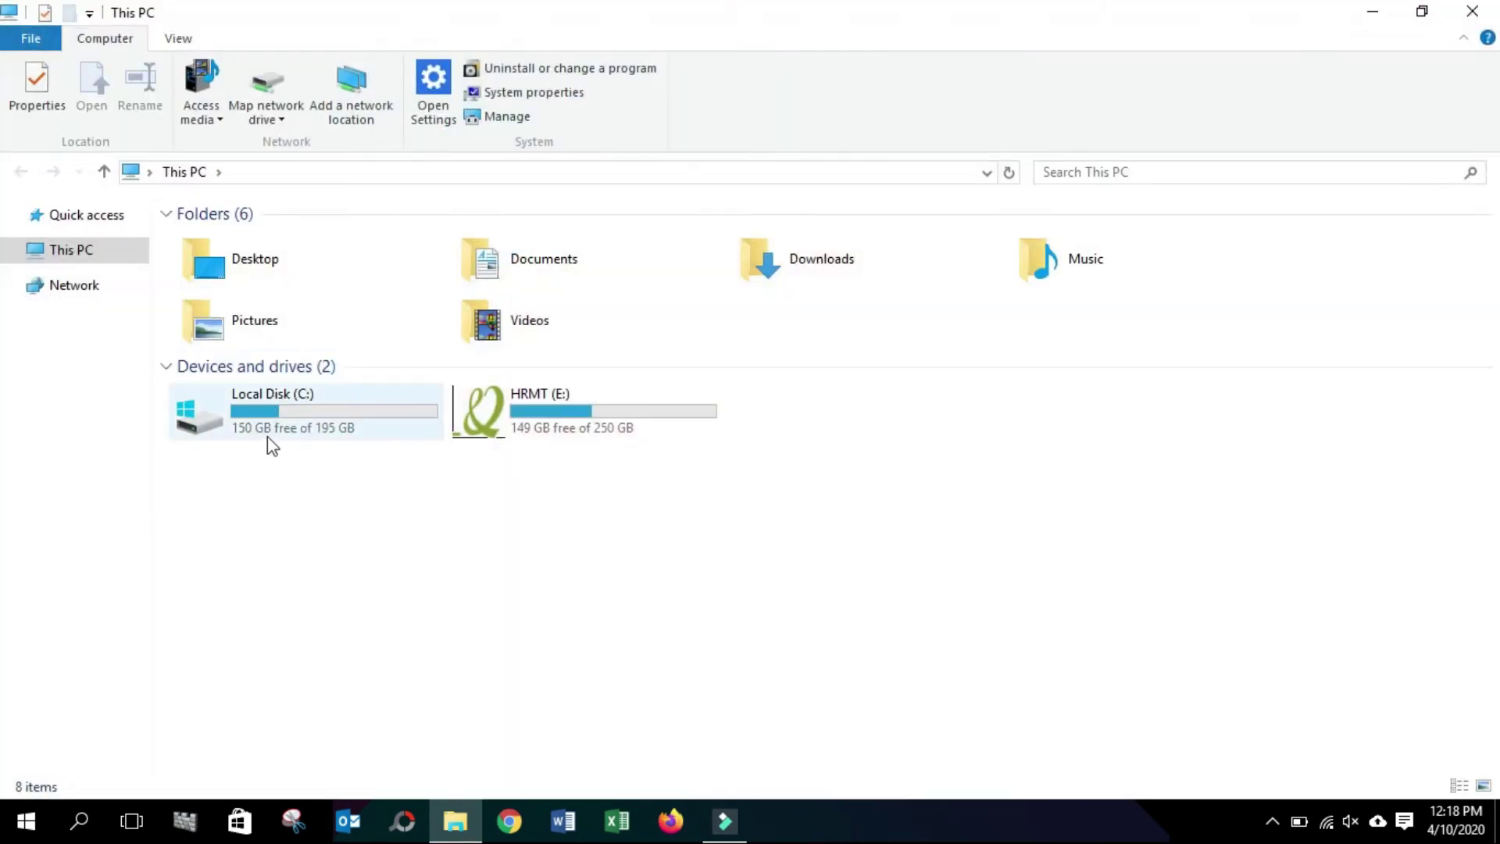
double_click(270, 416)
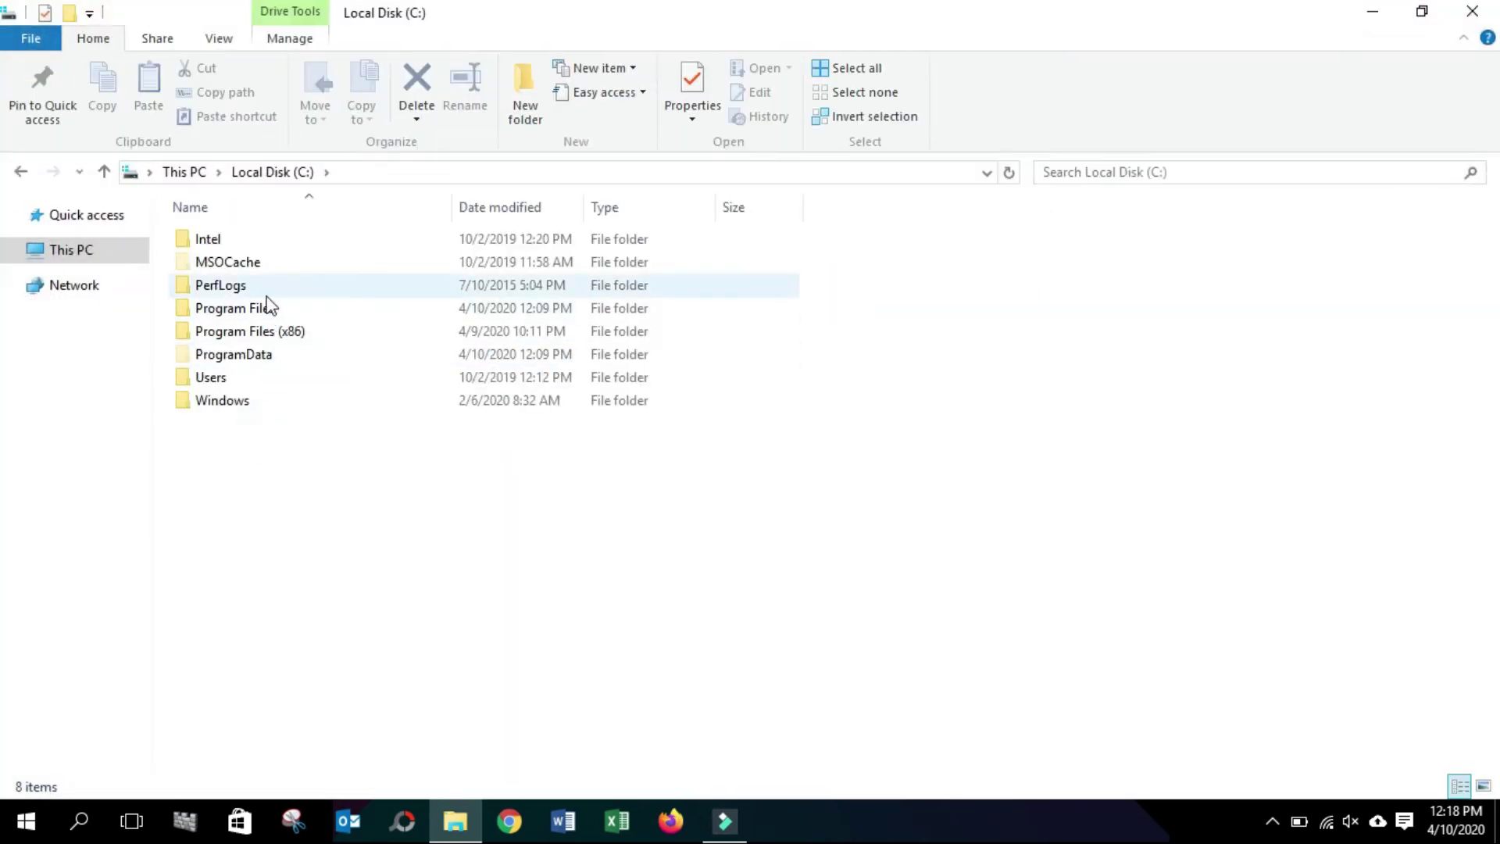
double_click(235, 307)
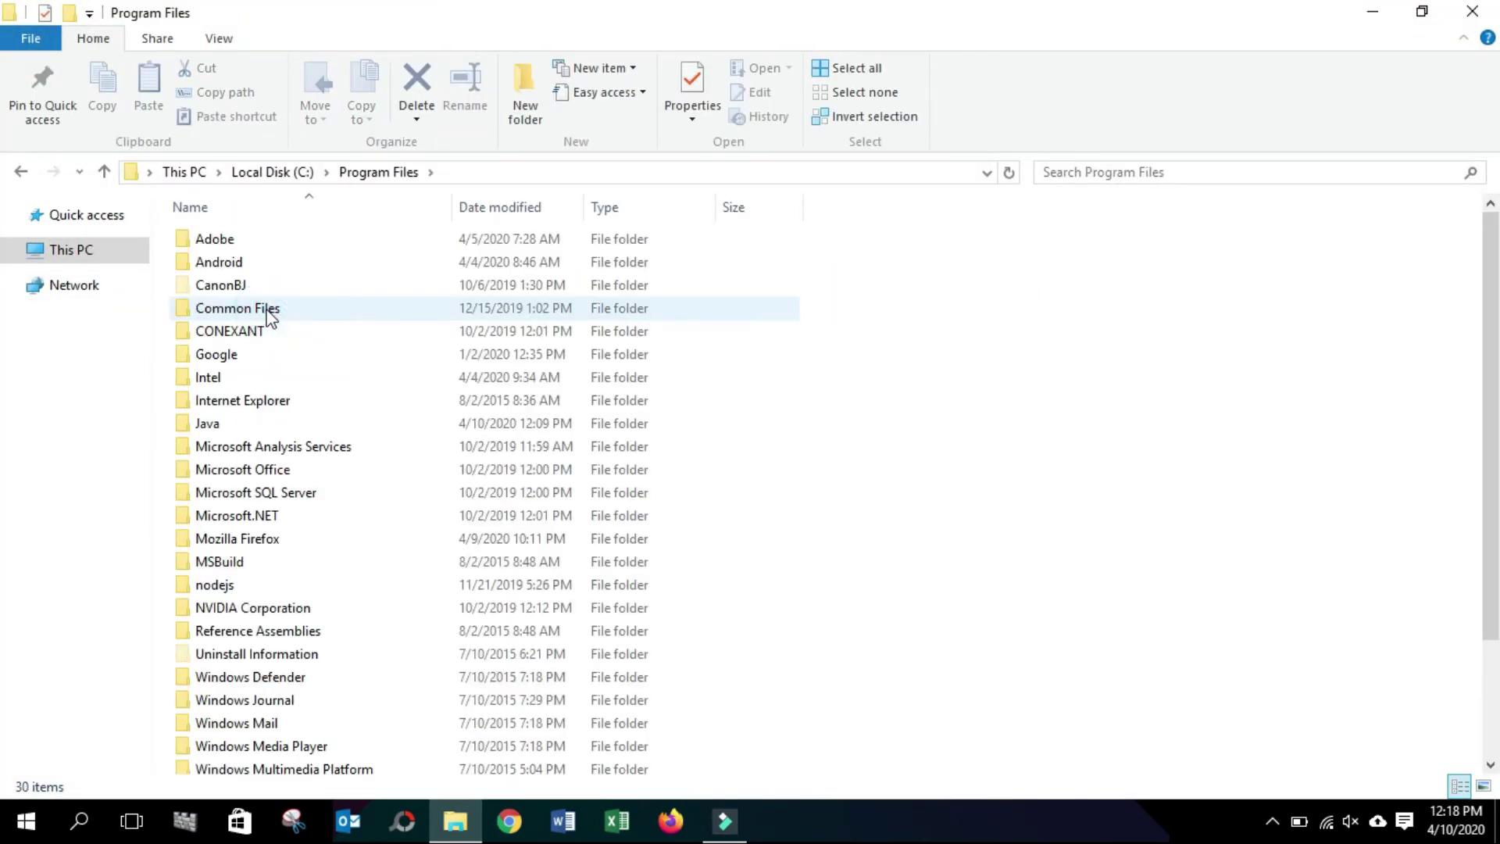
double_click(268, 426)
click(289, 247)
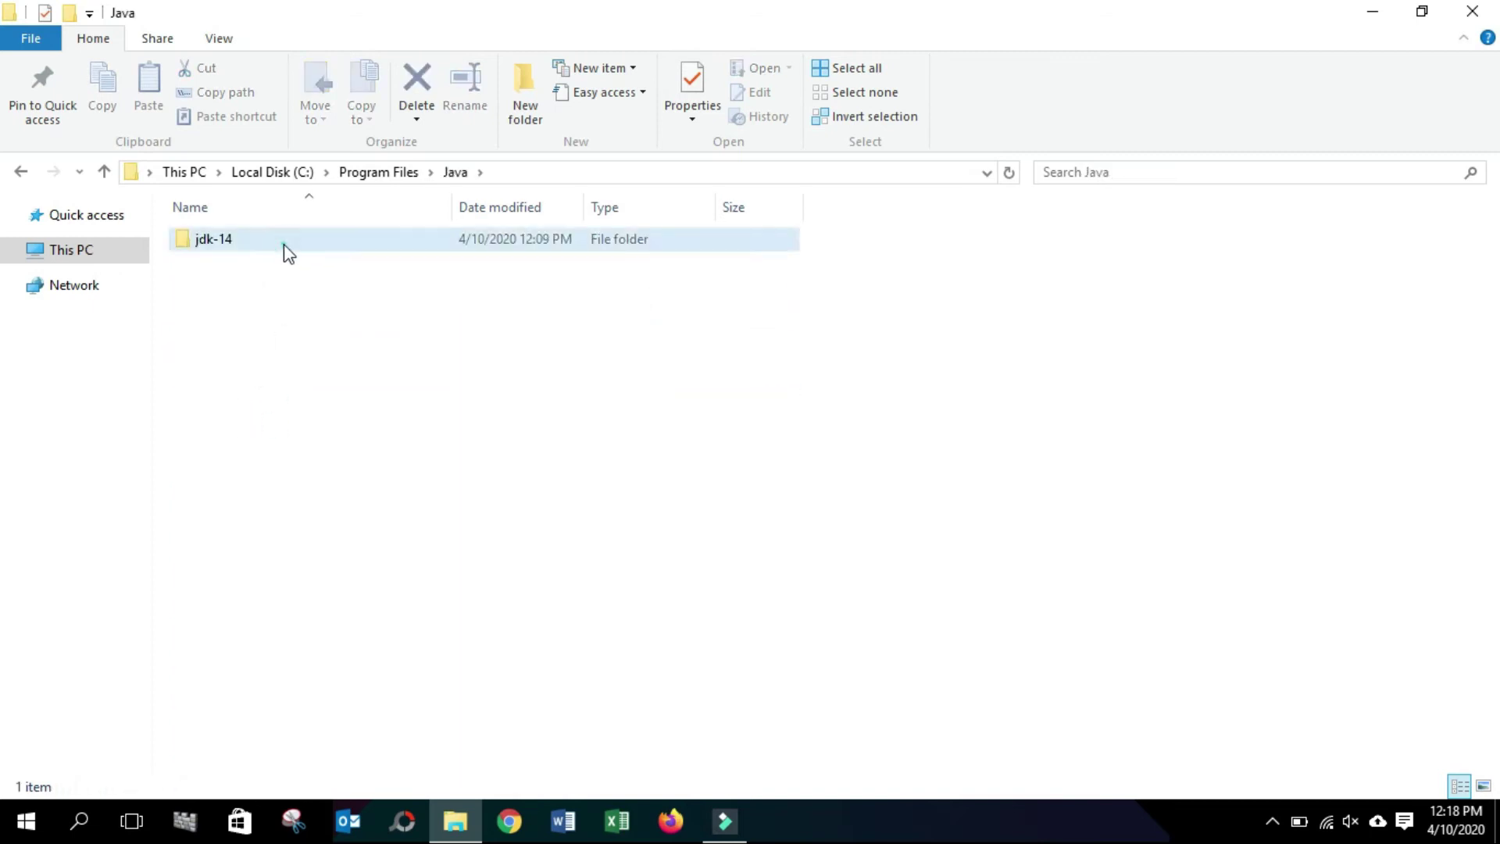
double_click(288, 247)
double_click(287, 242)
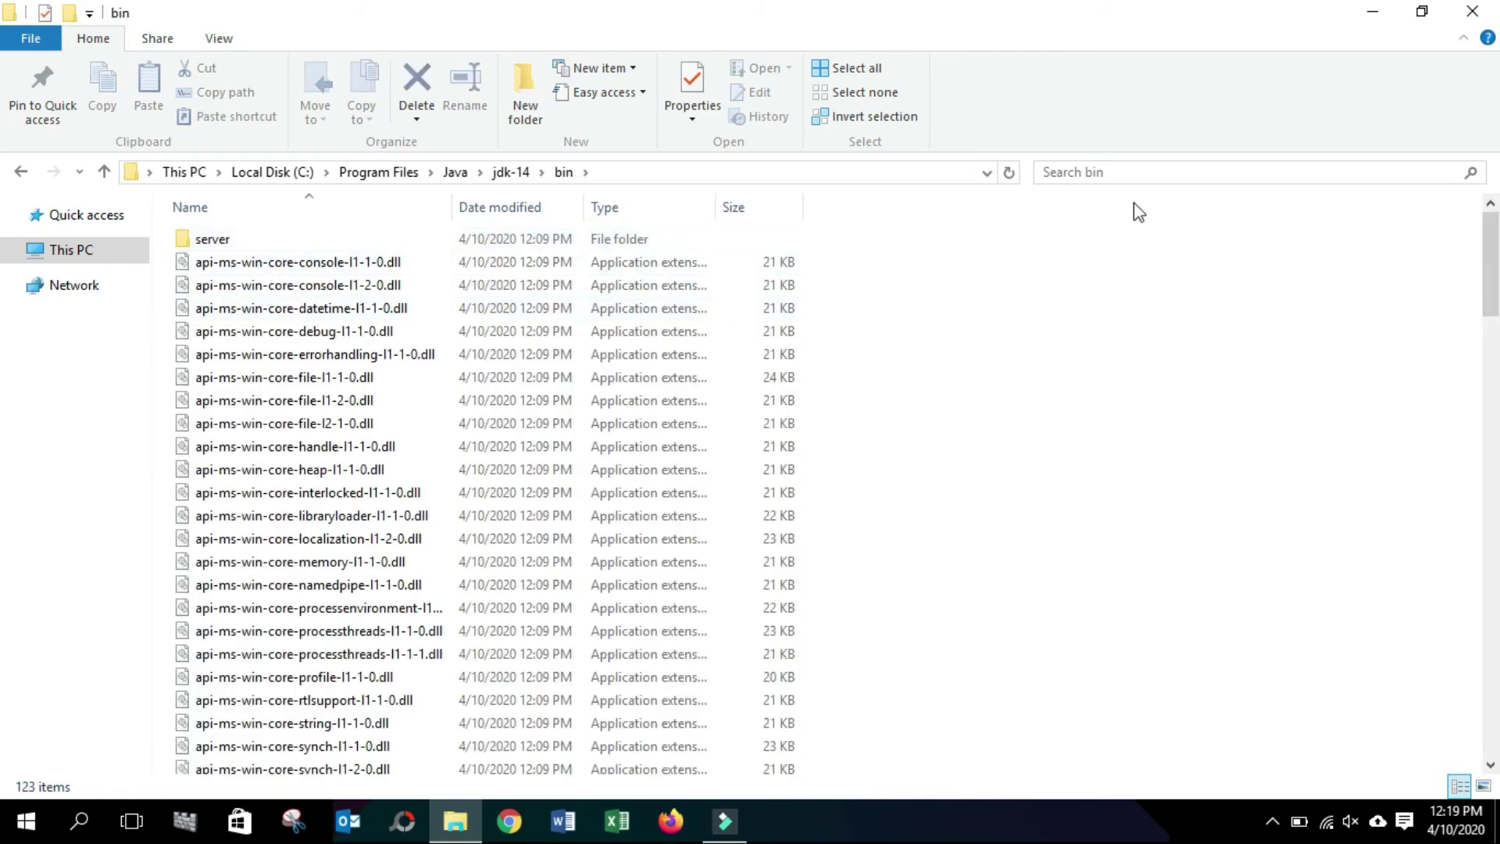
click(1377, 12)
- Open This PC's properties, then Advanced system settings and Environment Variables
click(52, 139)
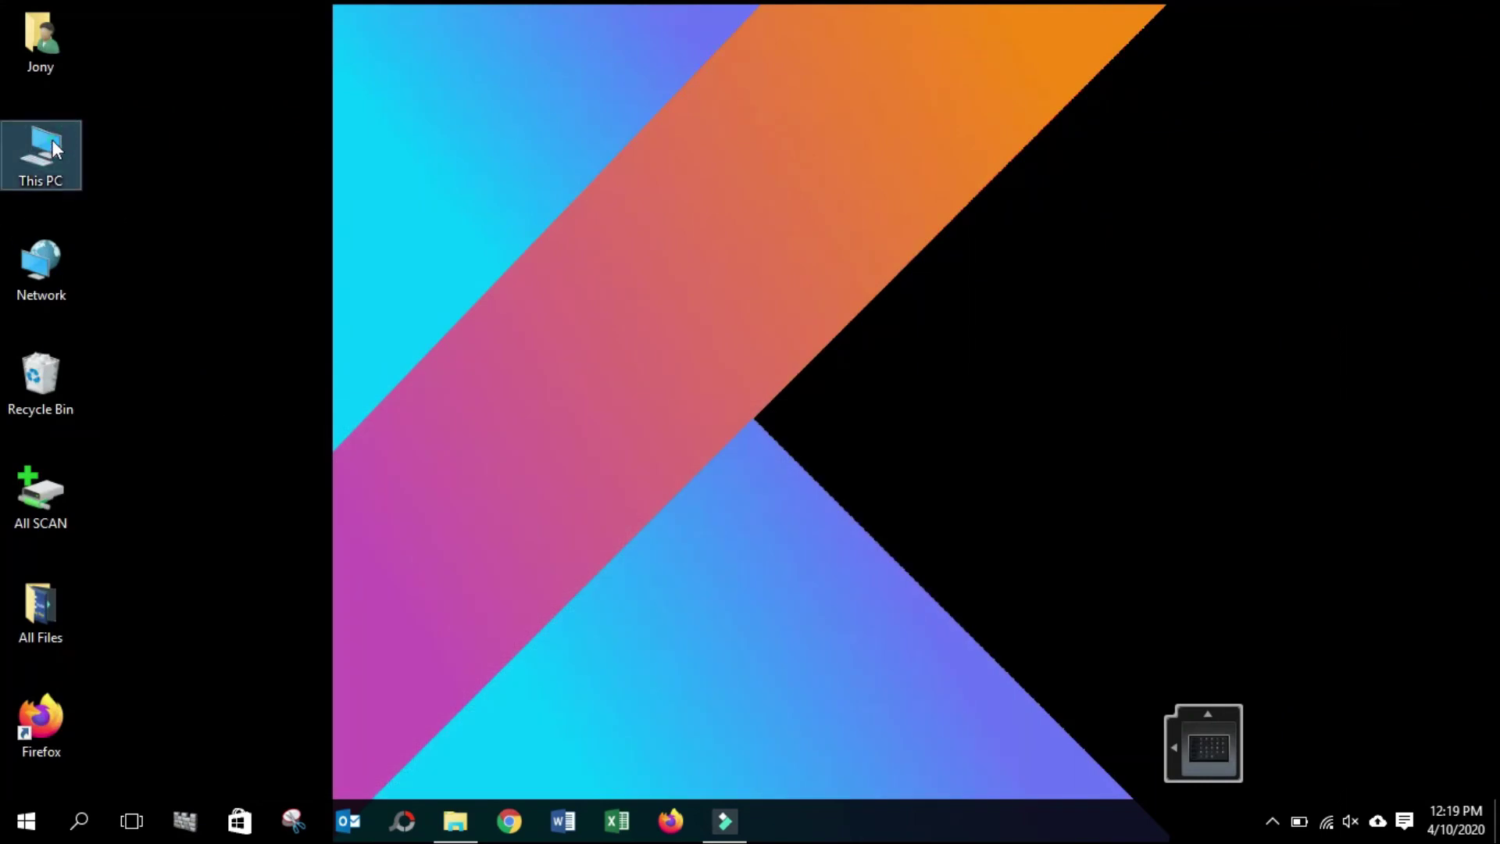
right_click(52, 139)
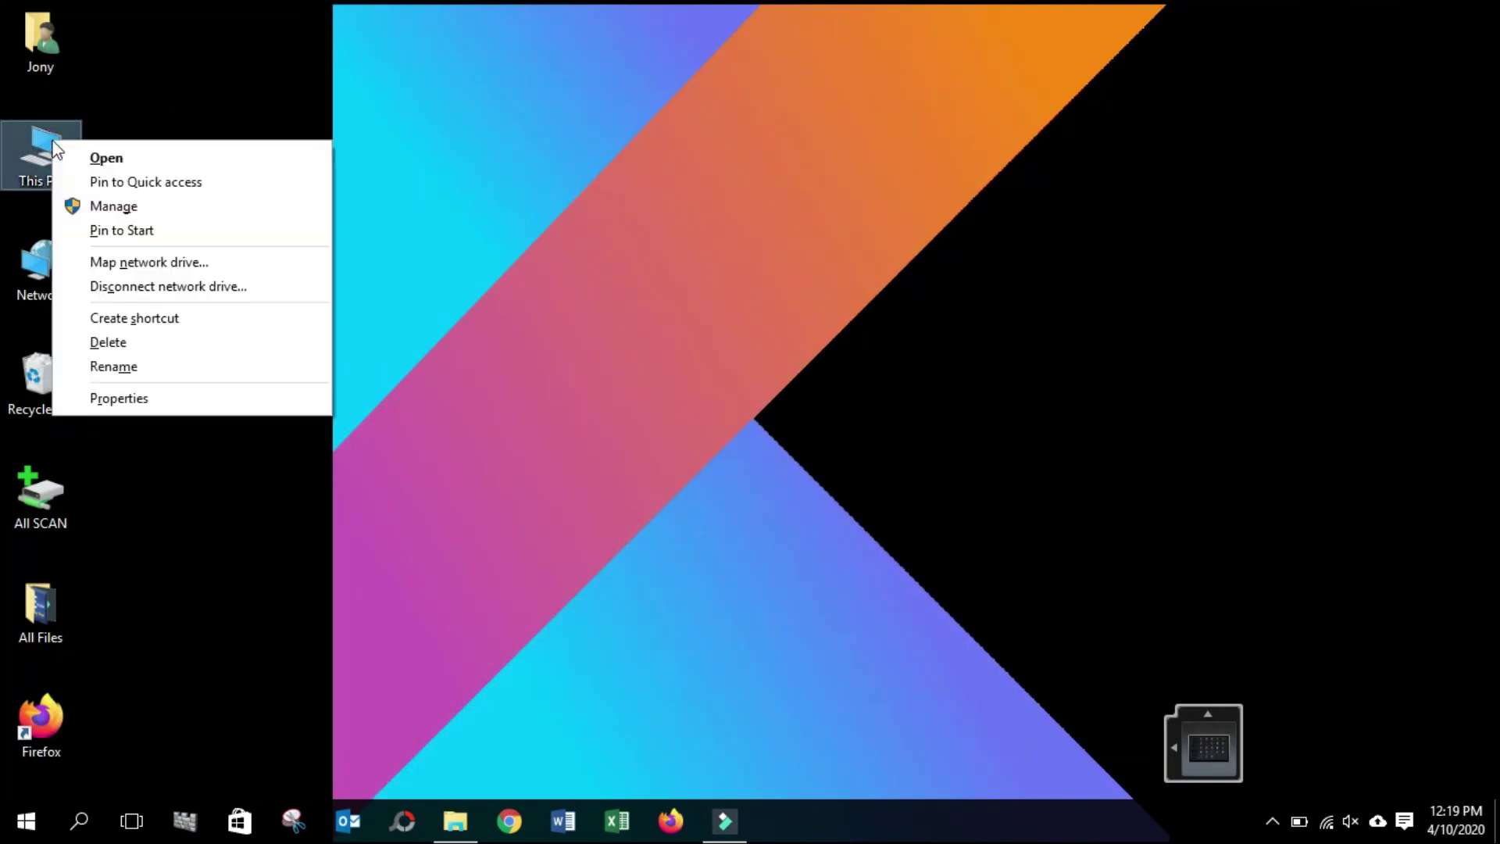
click(119, 400)
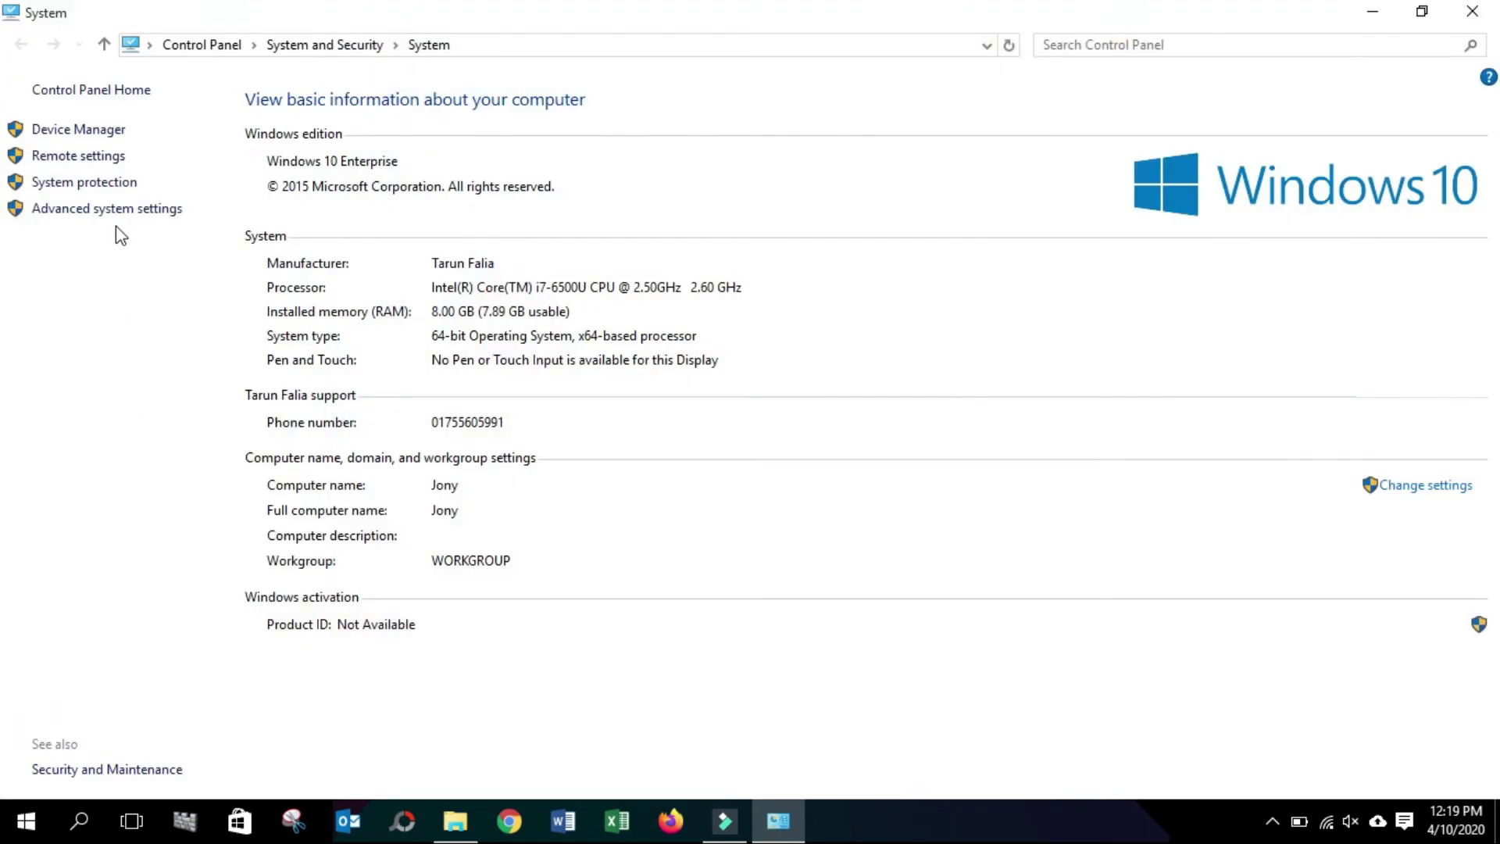
click(122, 216)
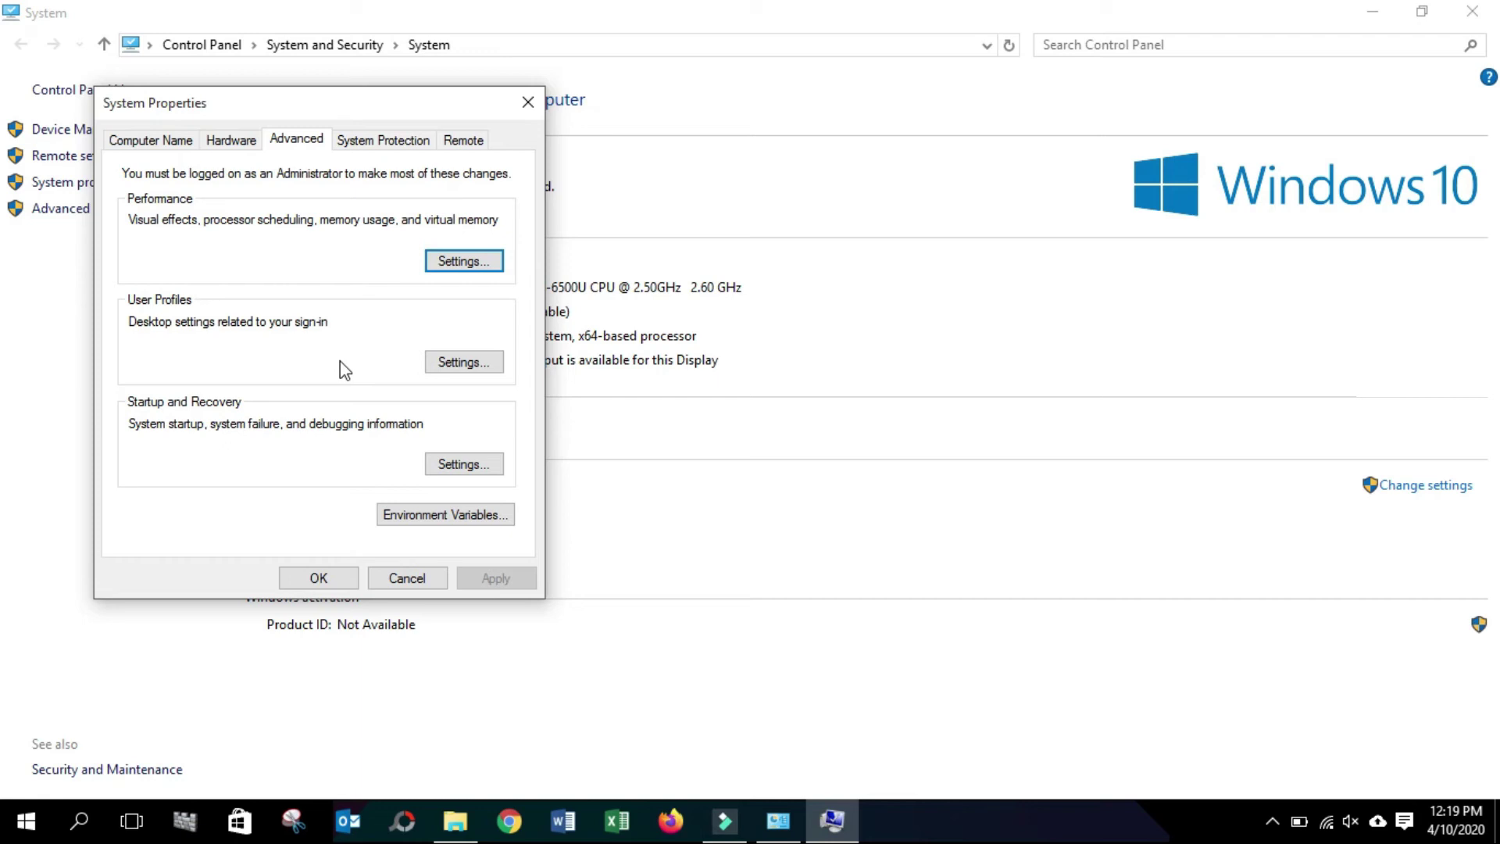
click(414, 520)
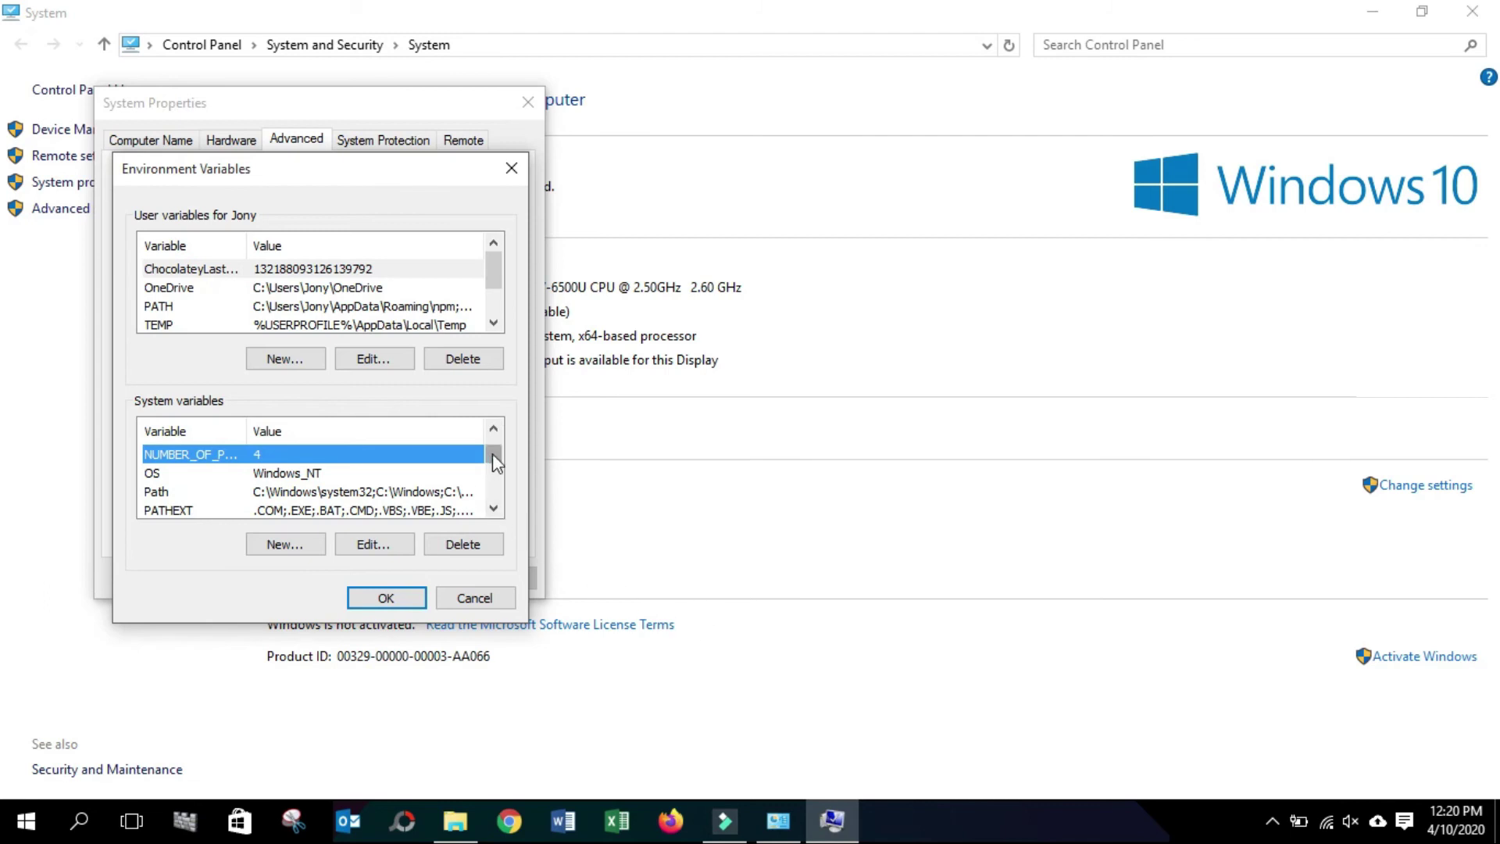
drag(493, 454, 493, 458)
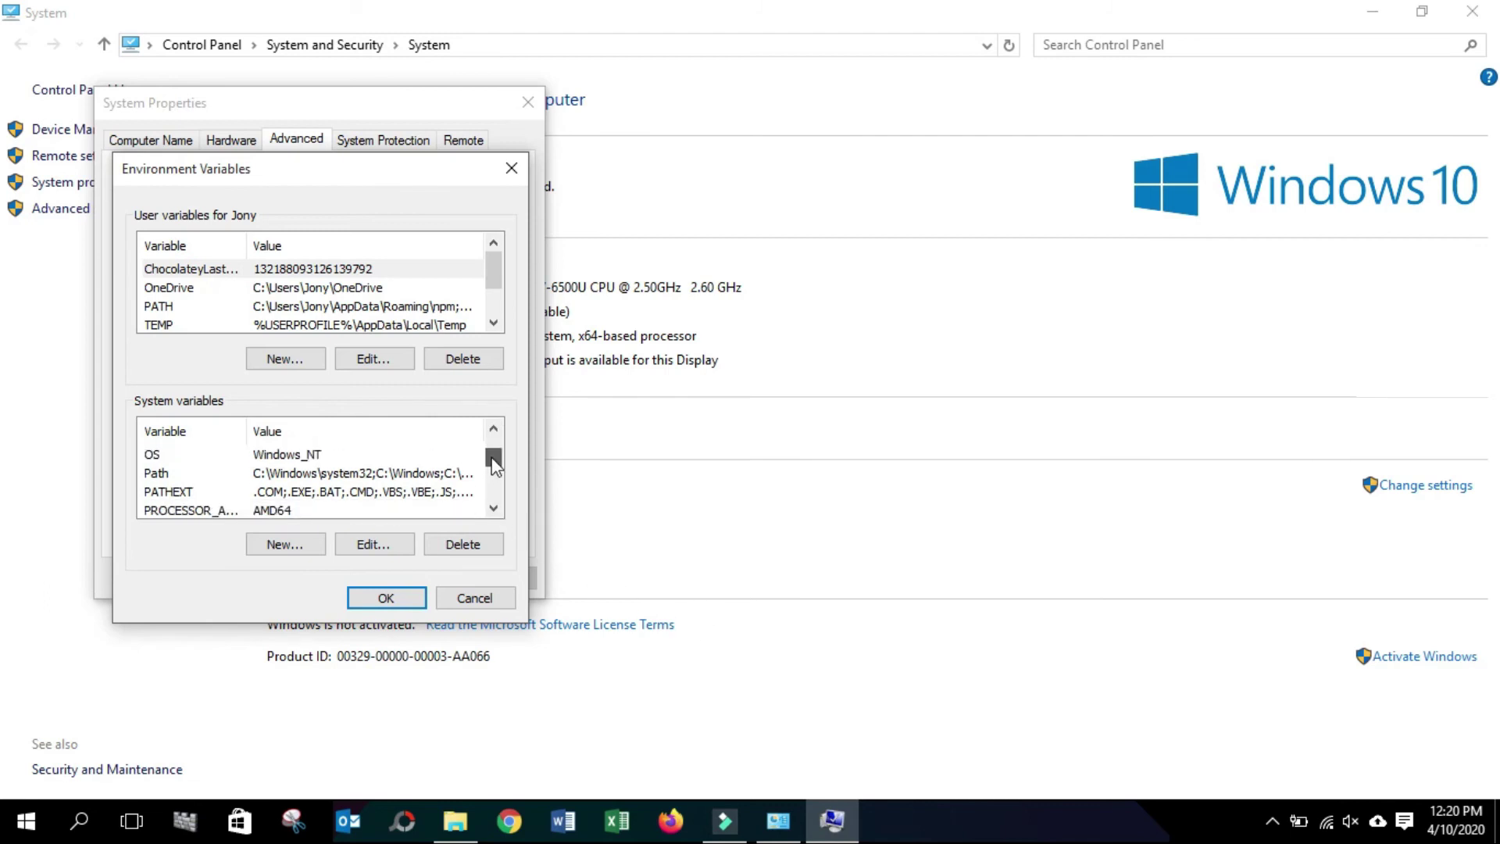
- Start editing the system Path variable and copy the jdk-14\bin folder path
click(157, 473)
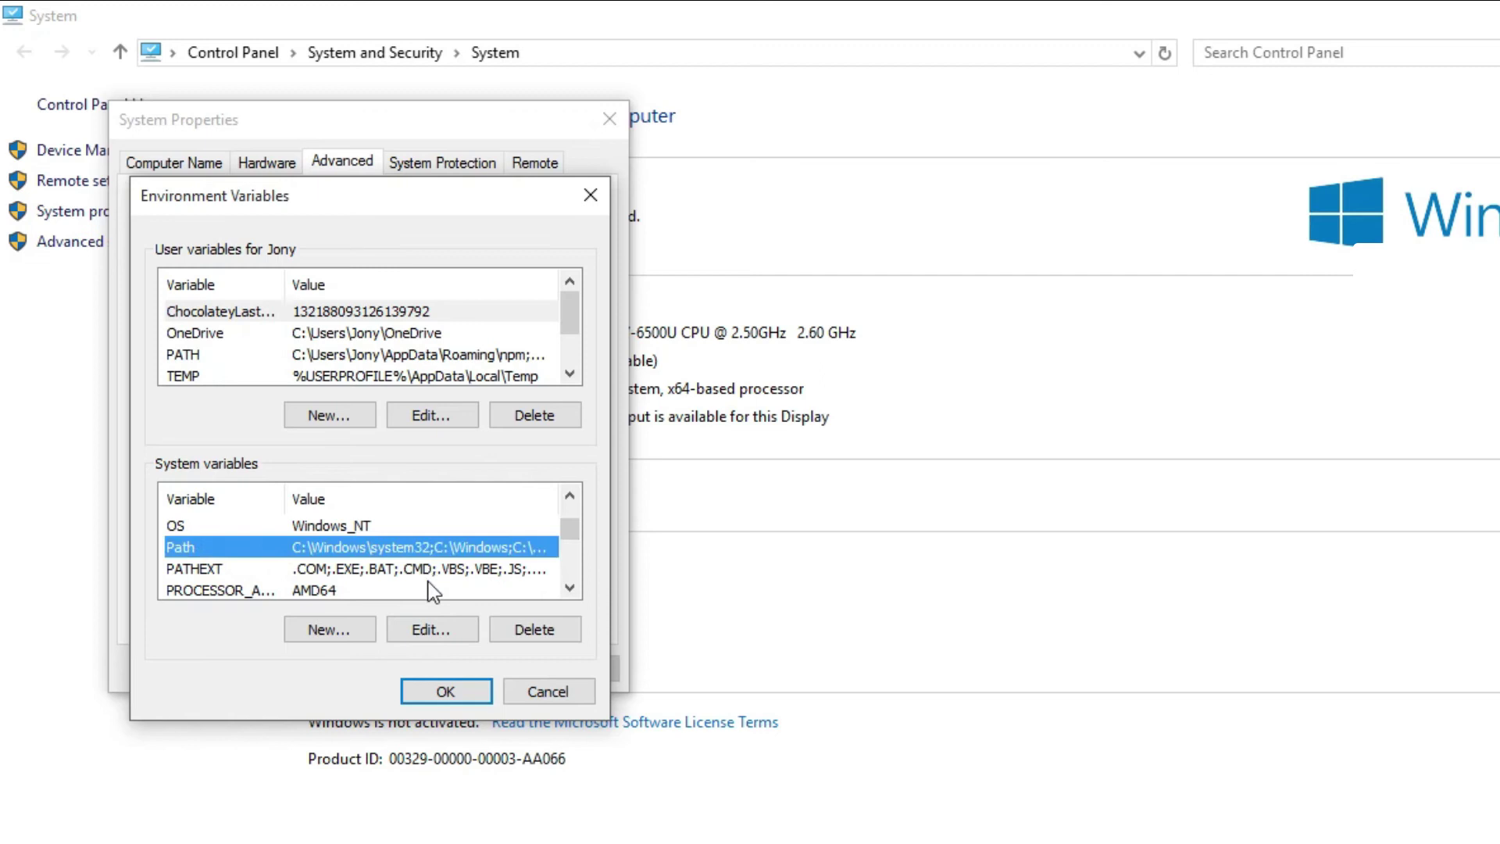
click(430, 630)
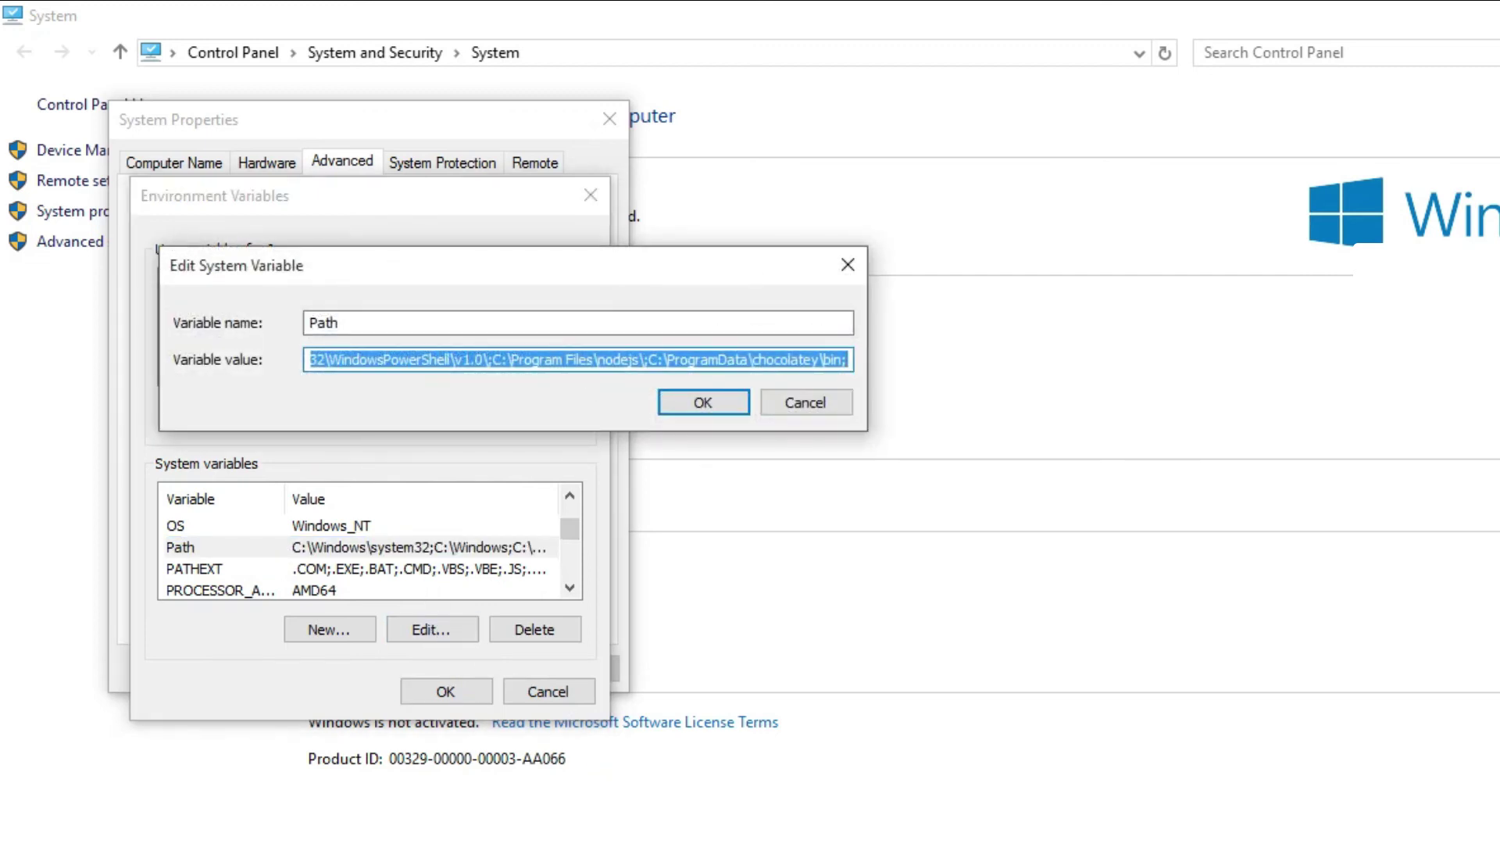
key(alt+Tab)
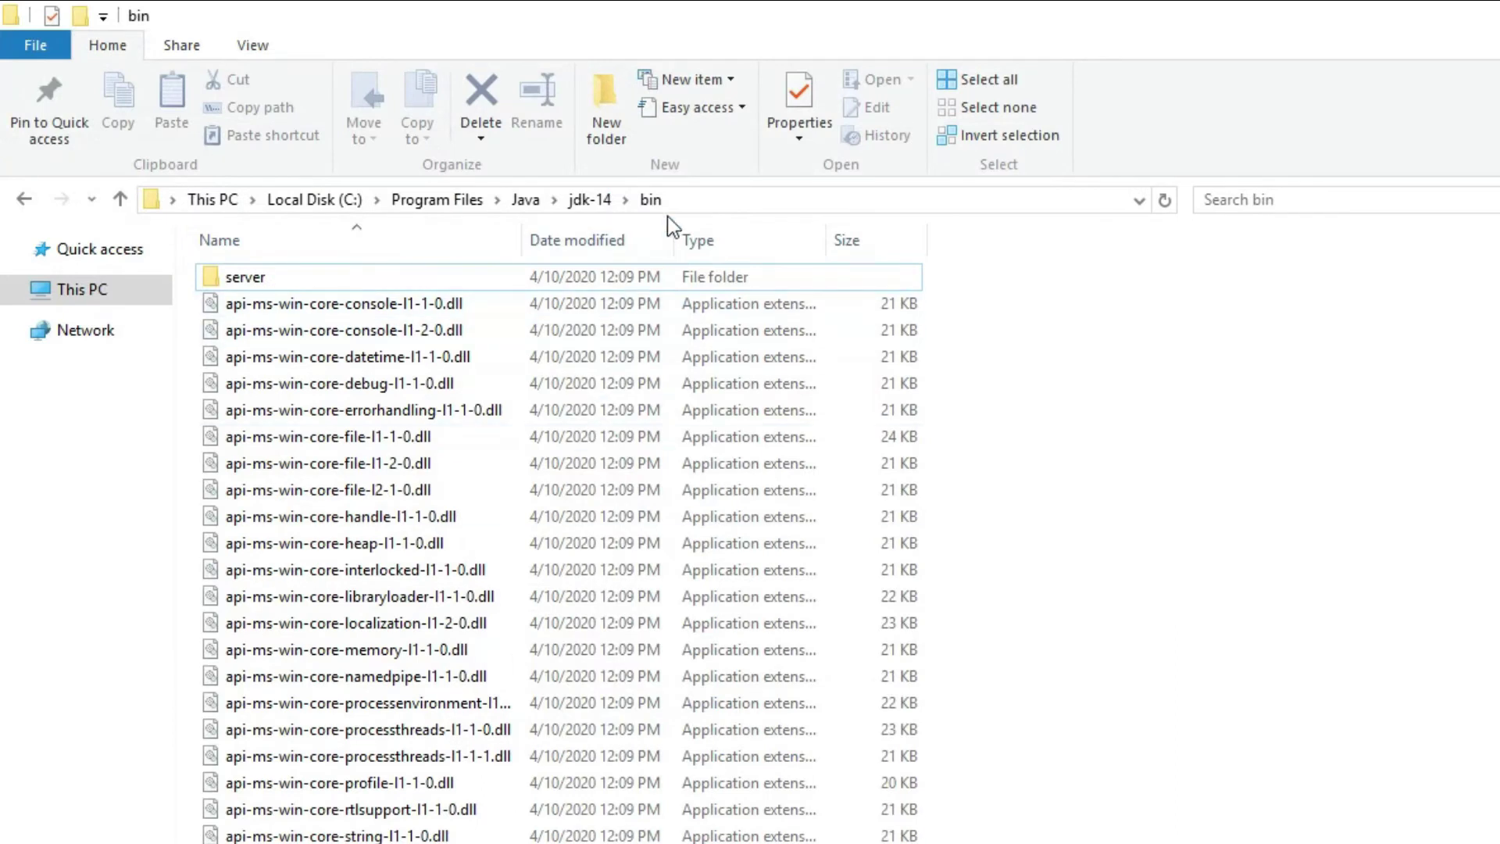
click(684, 197)
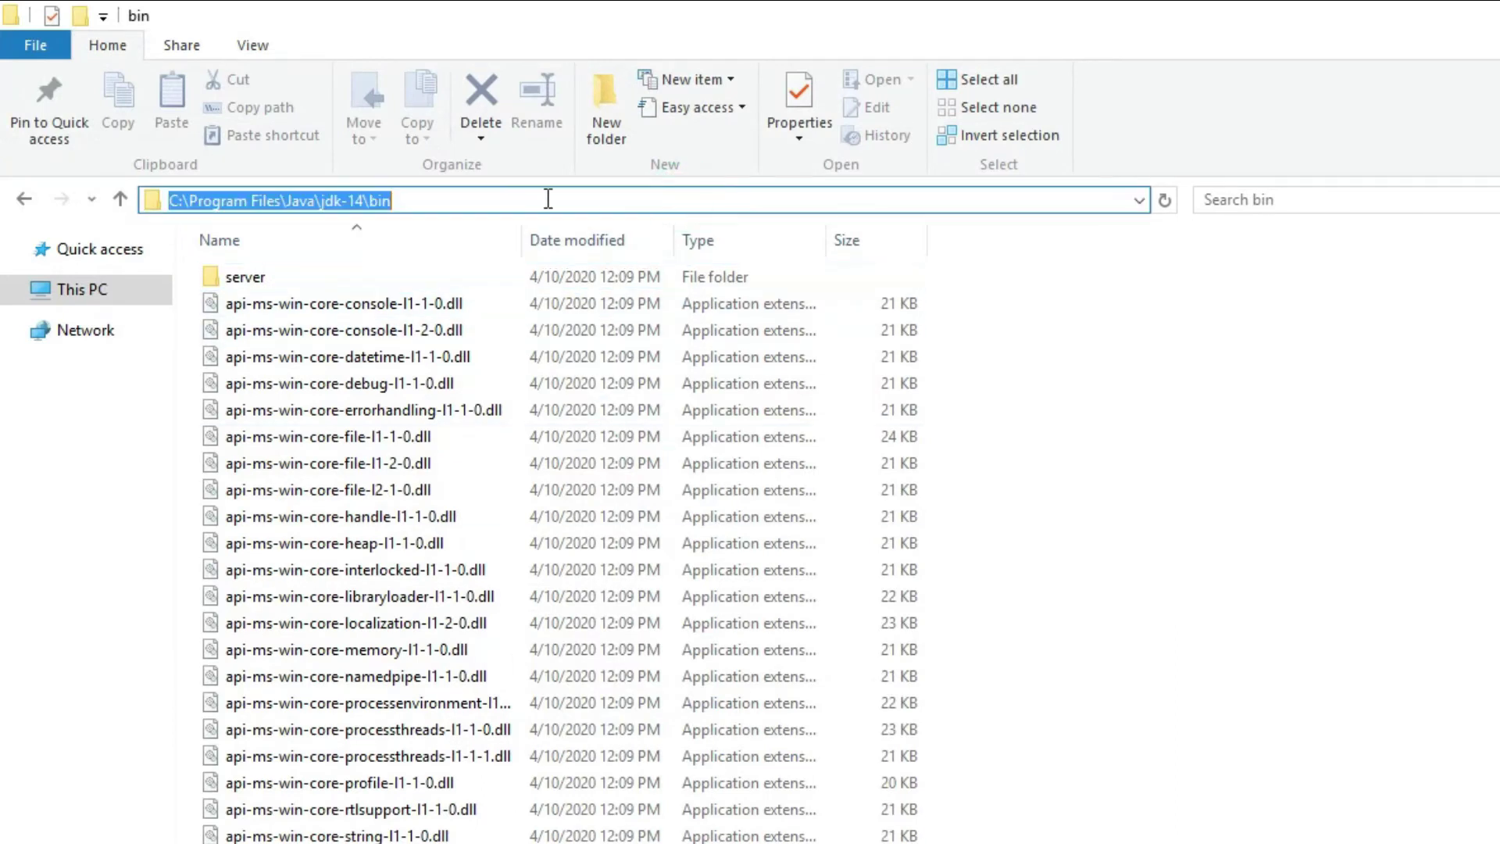
right_click(373, 200)
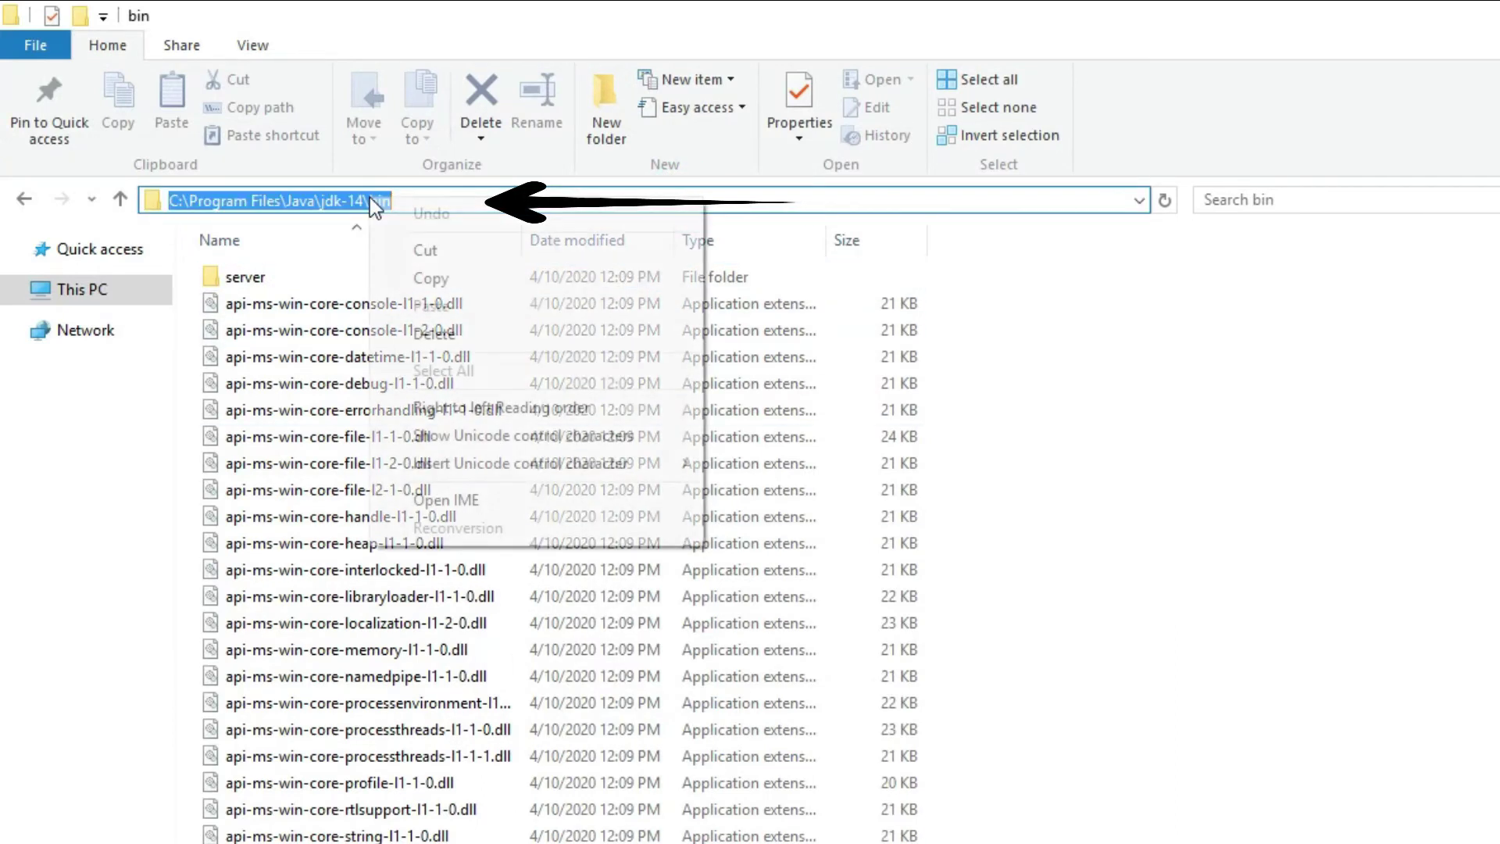
click(425, 283)
key(alt+Tab)
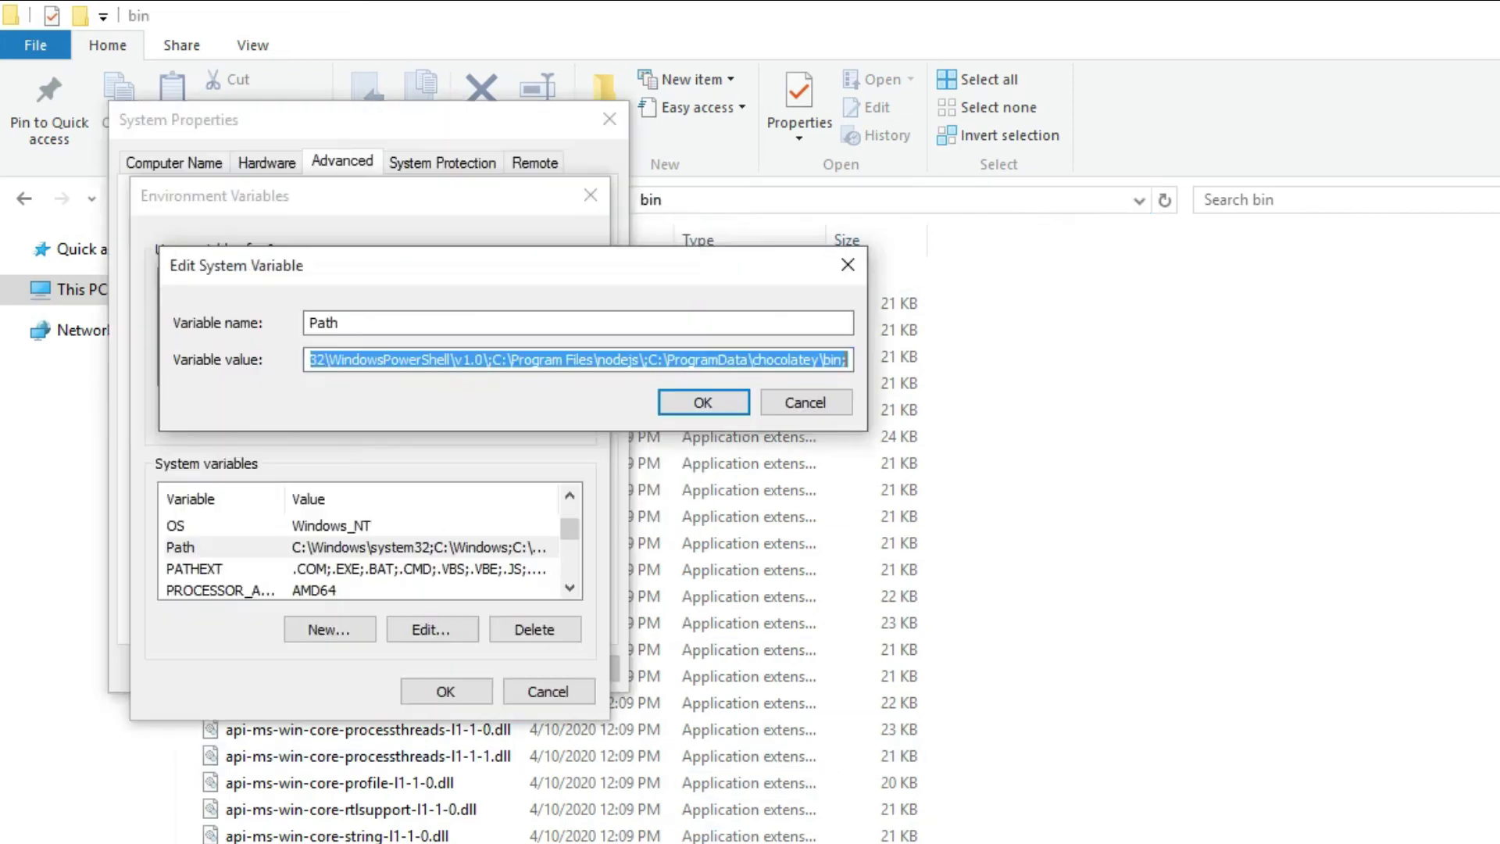
- Replace the Path value with C:\Program Files\Java\jdk-14\bin and confirm all dialogs
click(438, 359)
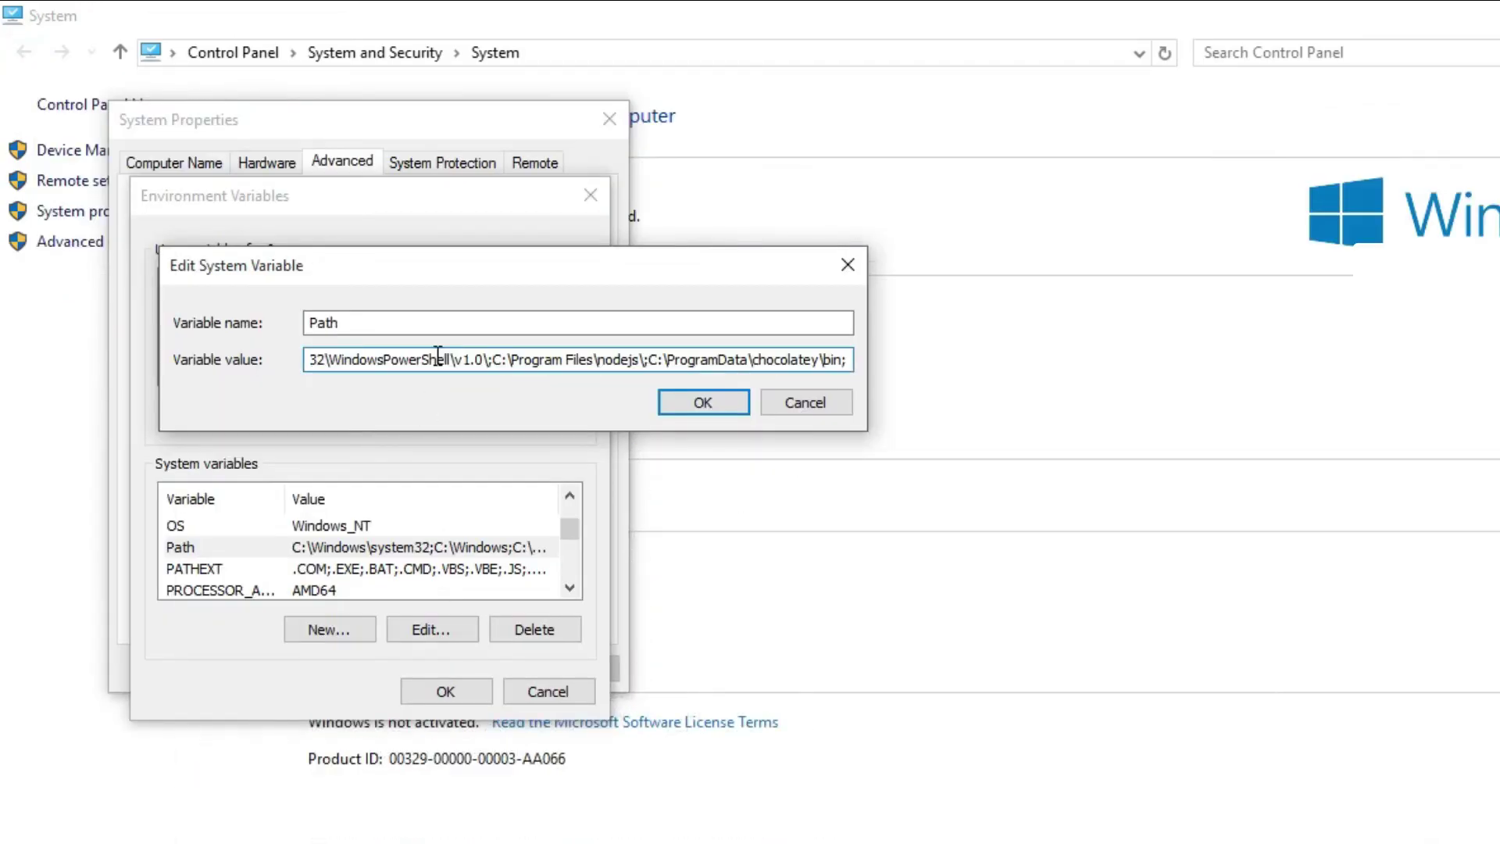
right_click(438, 359)
click(516, 529)
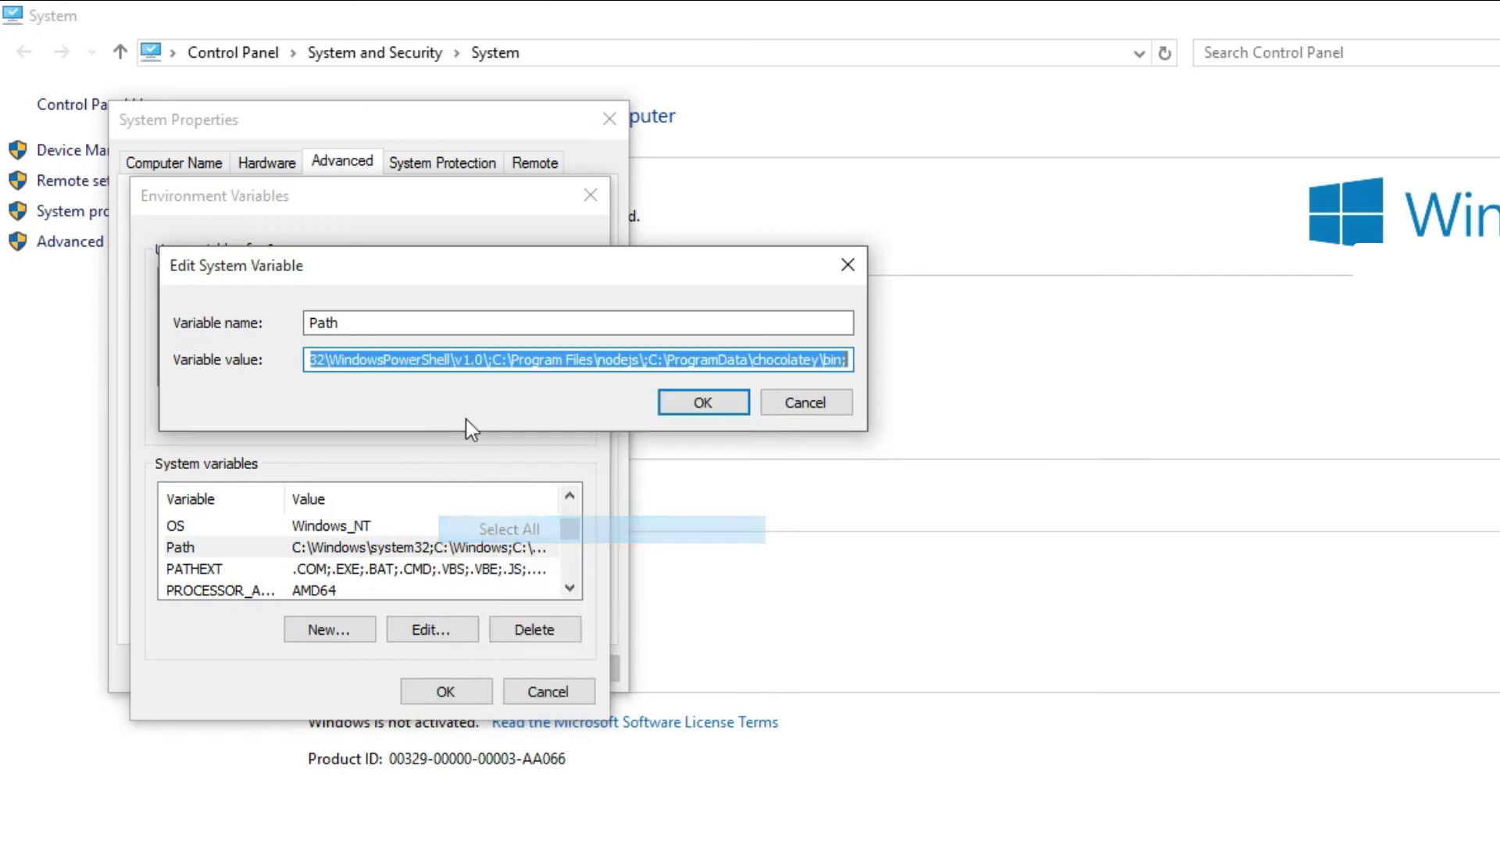
right_click(449, 360)
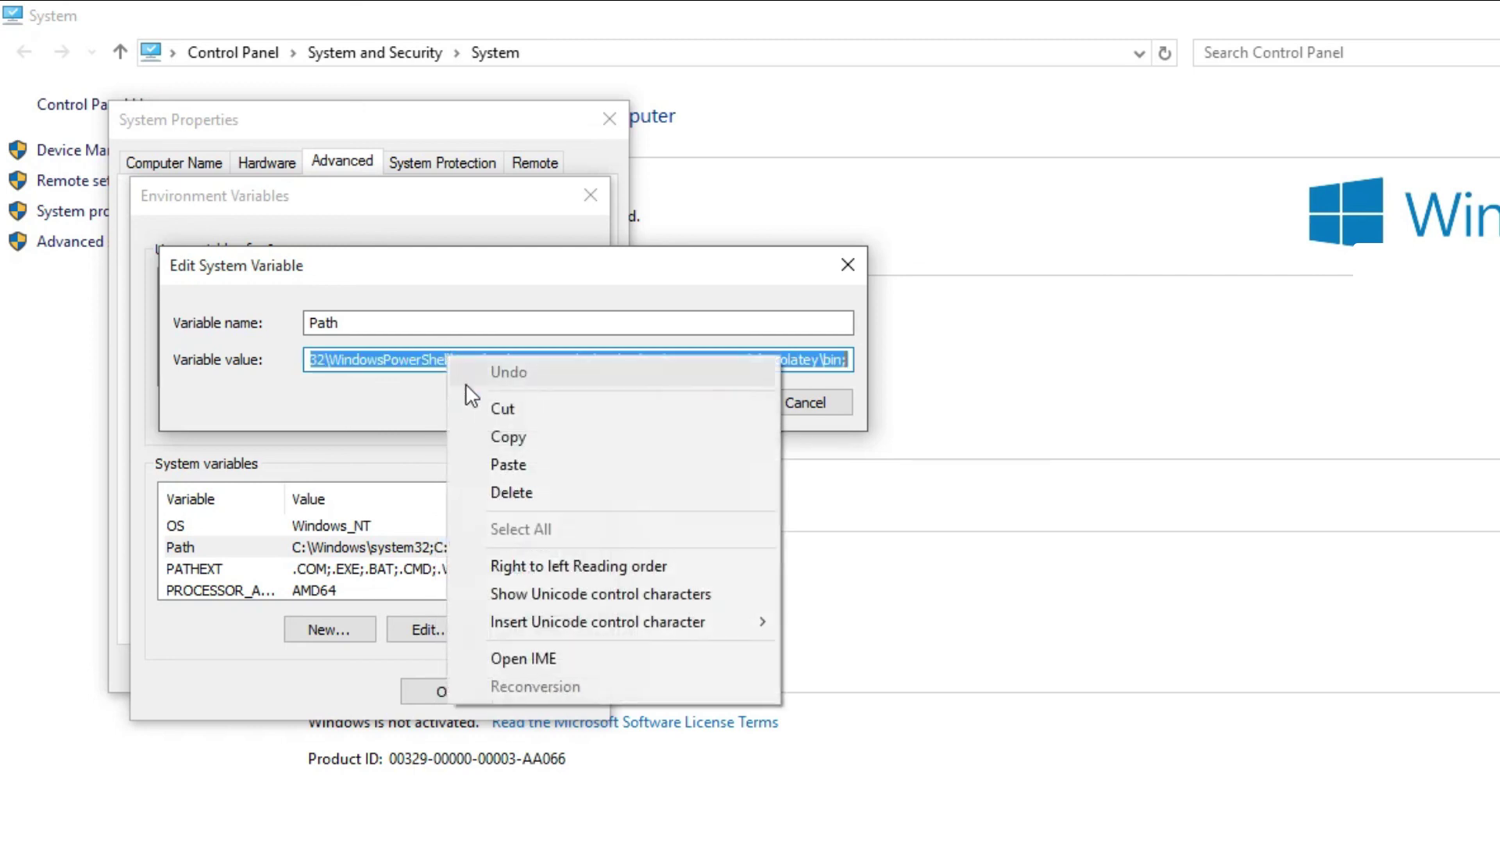
click(513, 462)
click(704, 403)
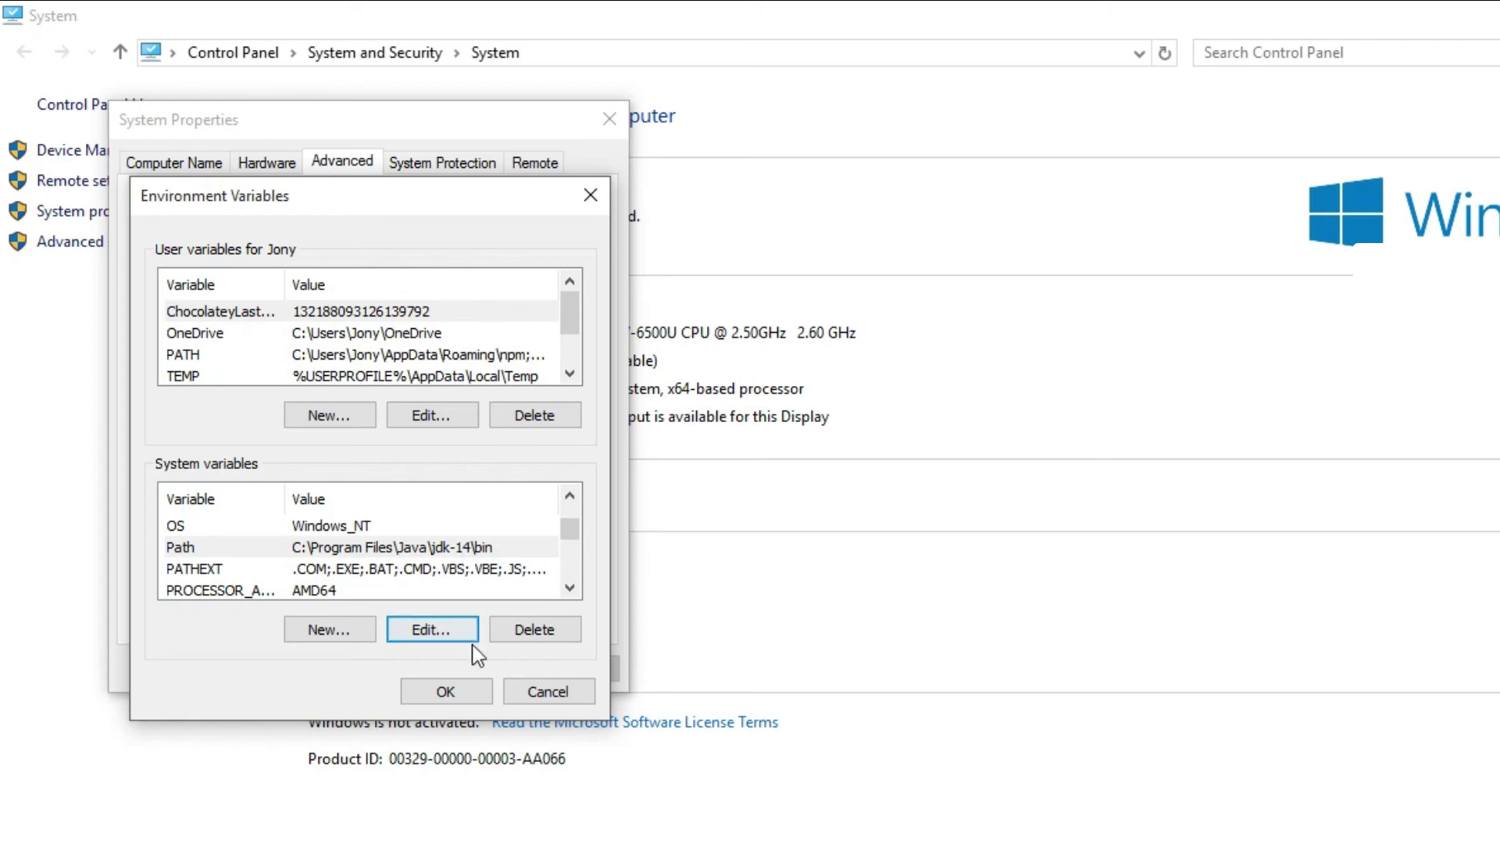
click(458, 690)
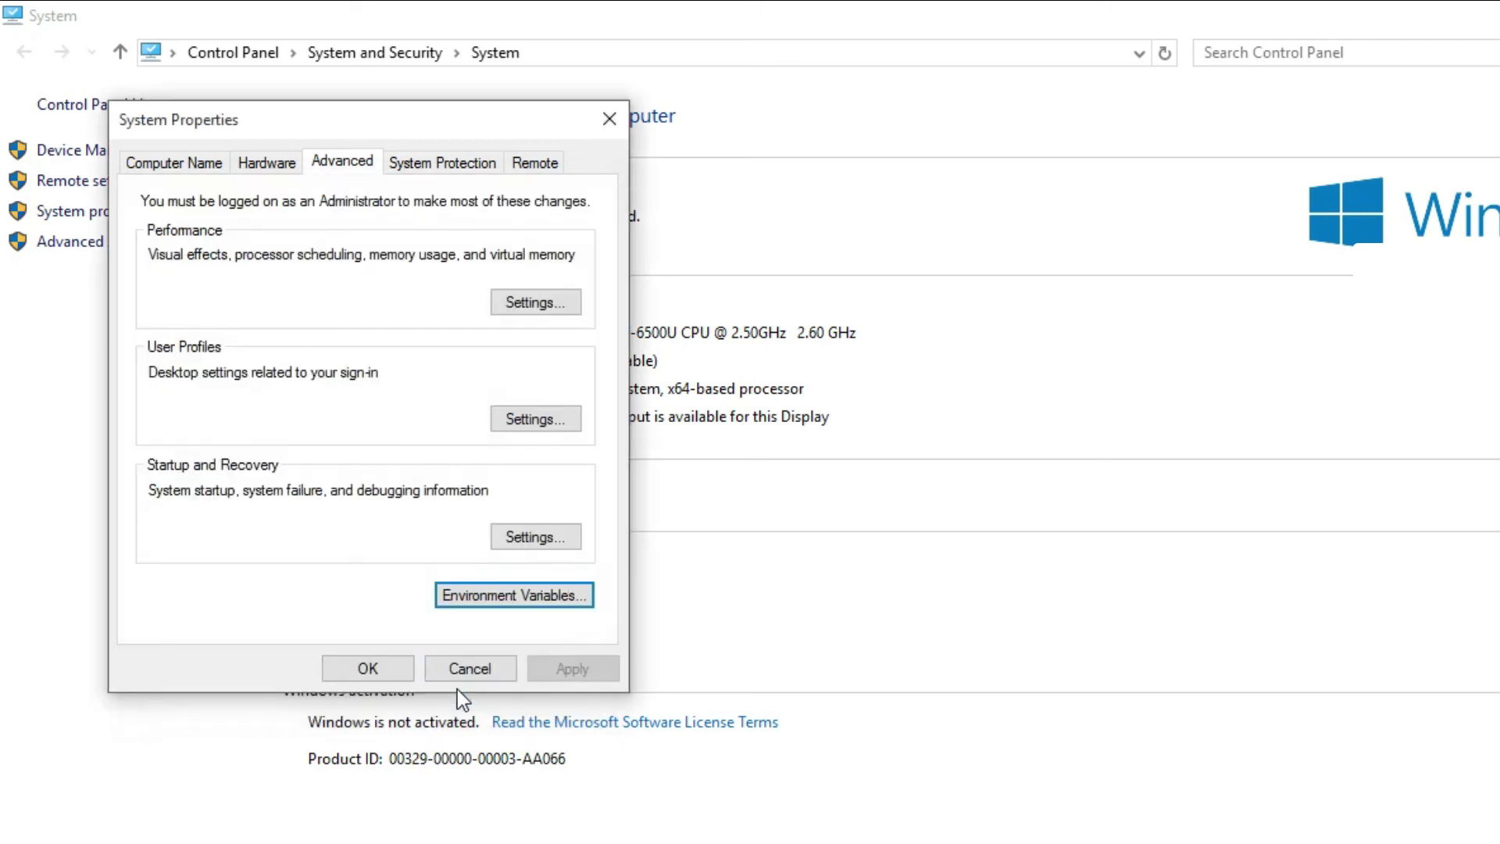
click(367, 668)
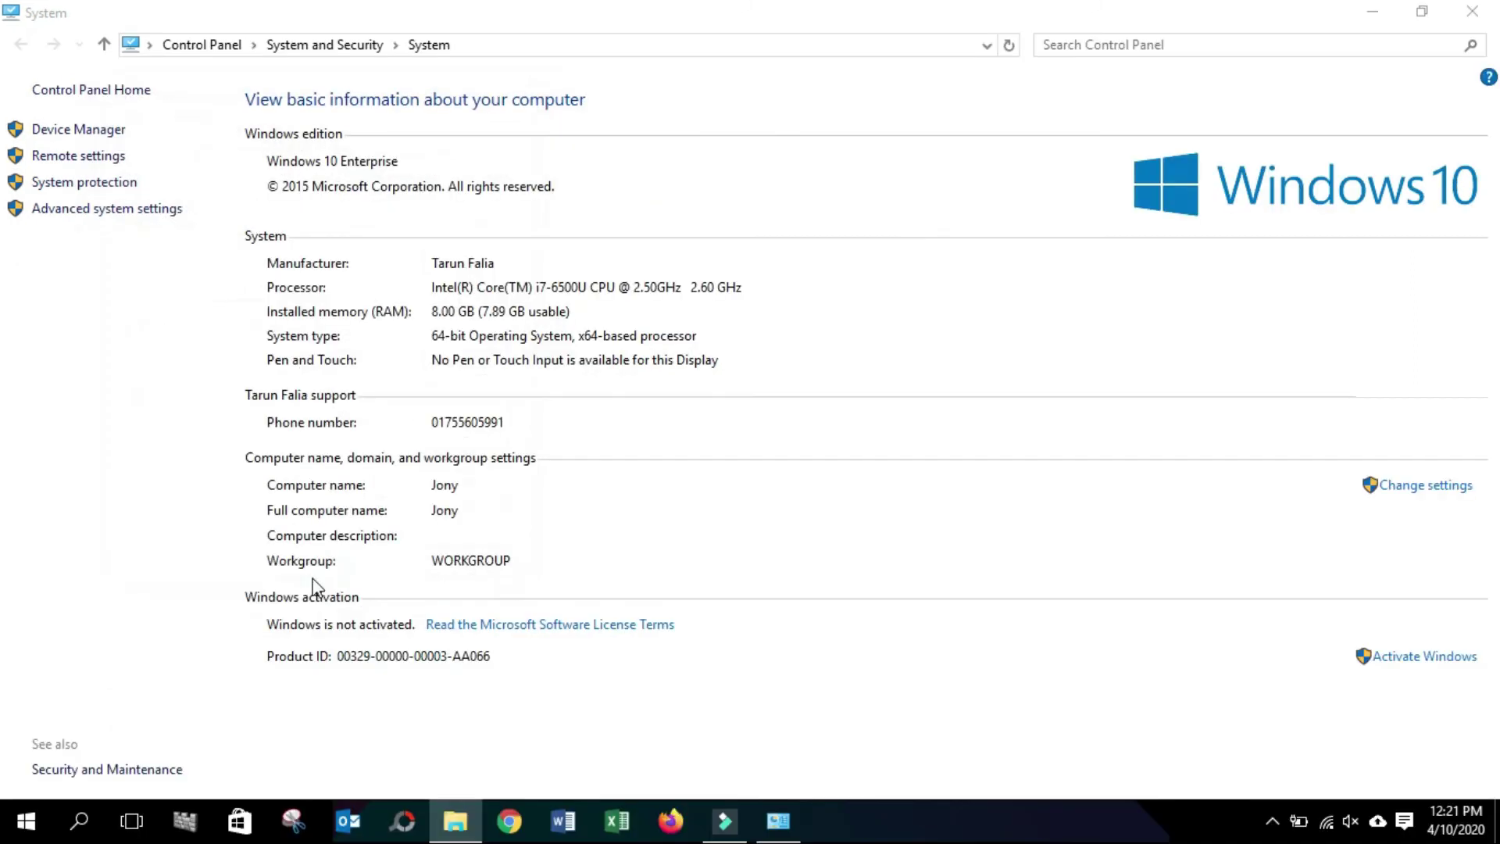
- Close the System window and refresh the desktop
click(1473, 12)
right_click(750, 152)
click(830, 222)
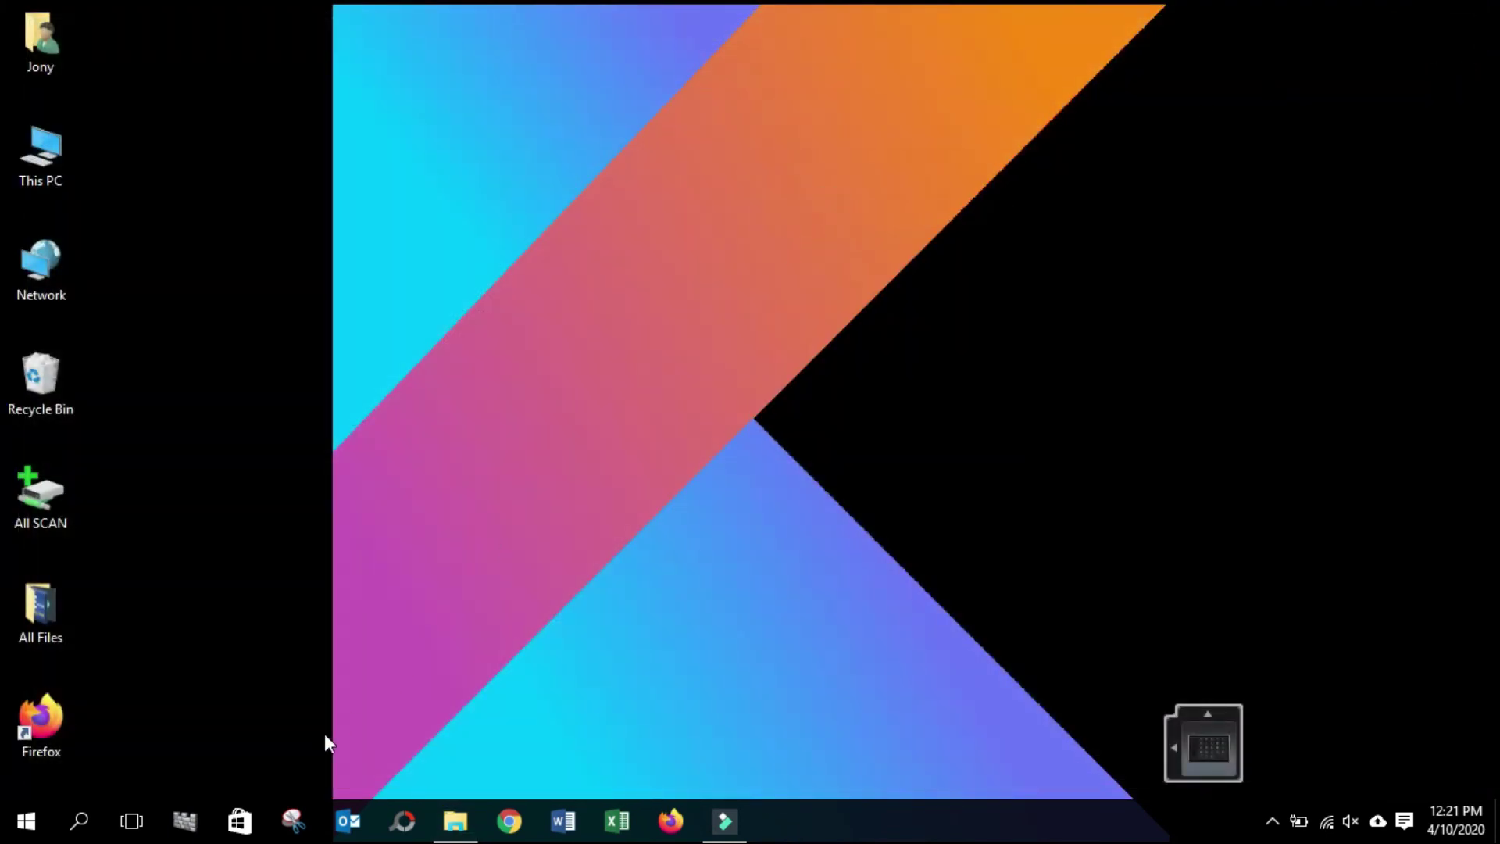
click(77, 824)
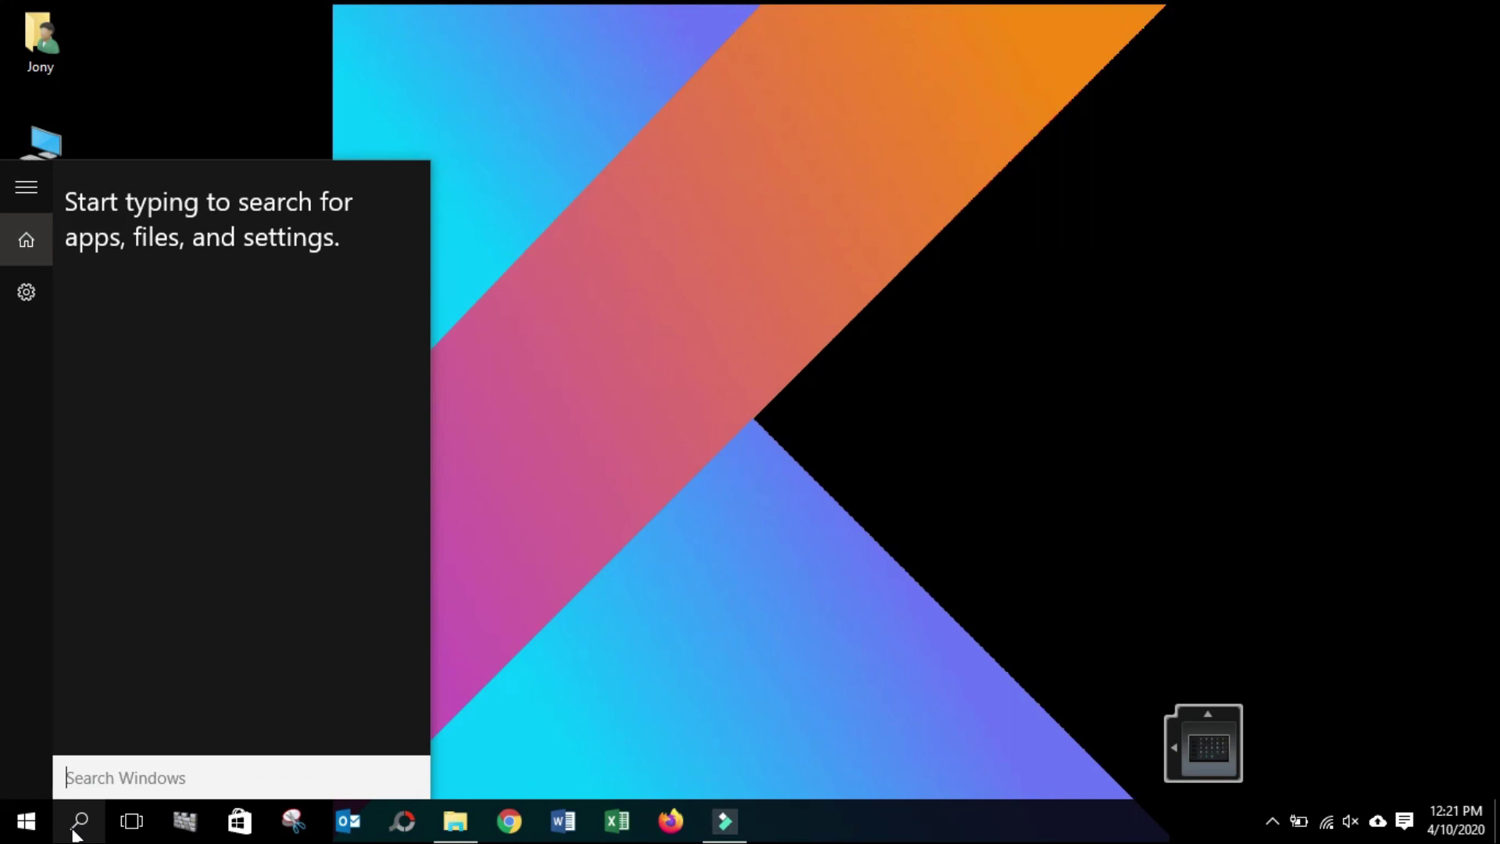
text(co)
click(182, 195)
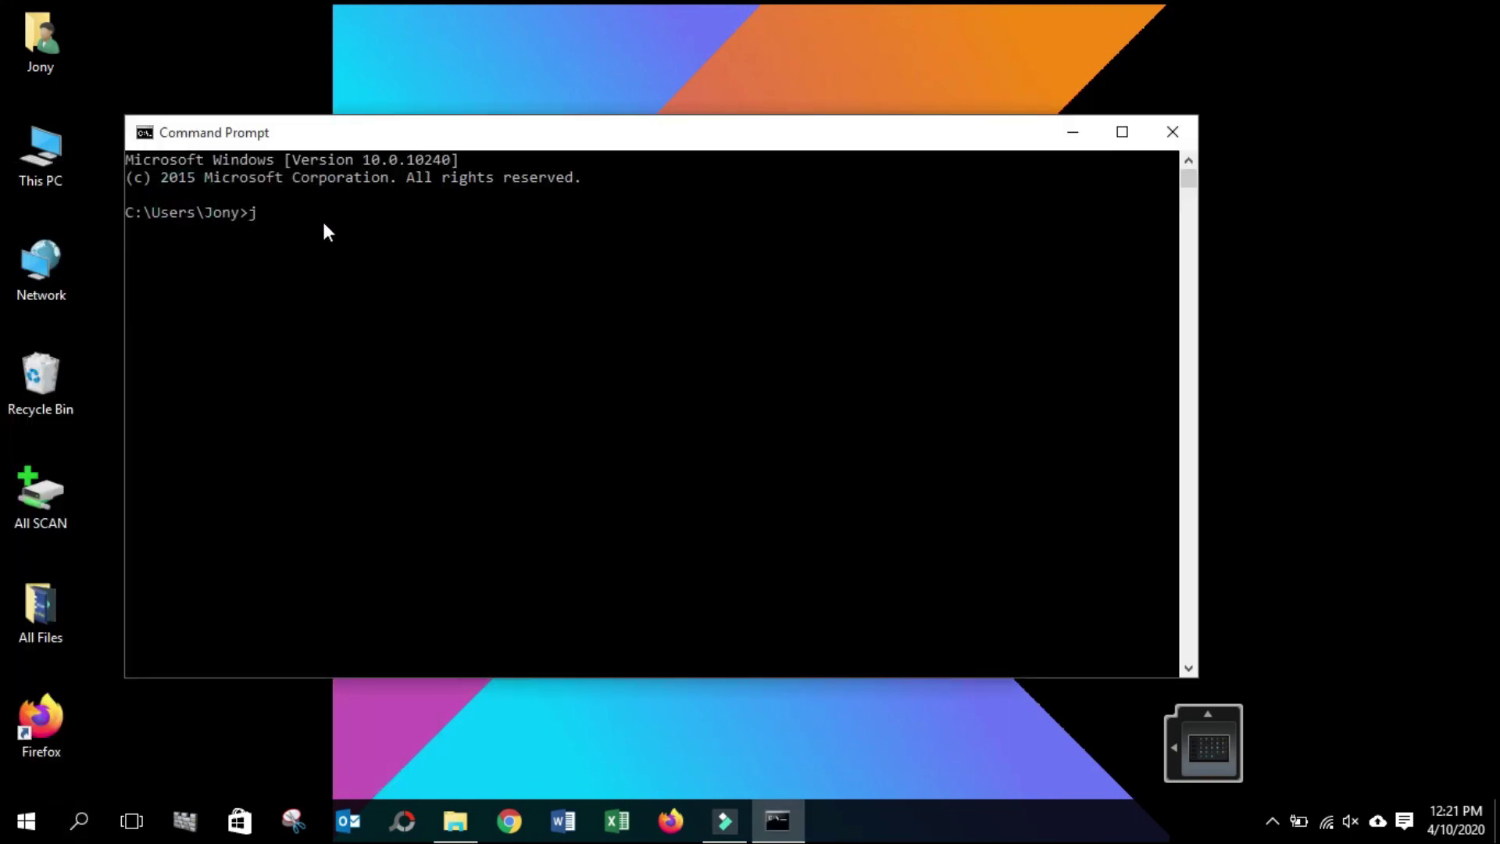
text(java)
text( --)
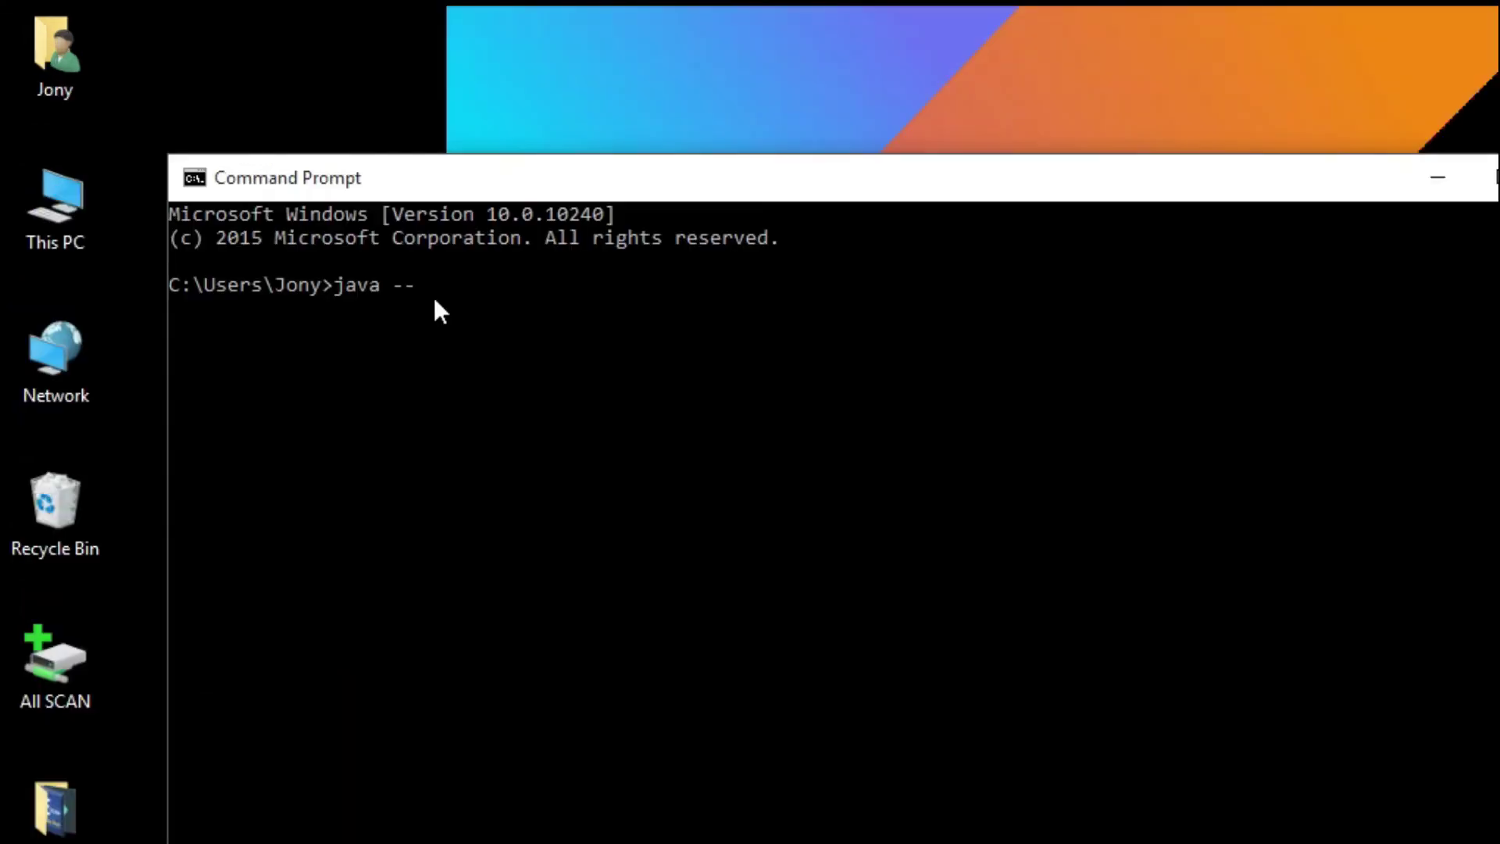
text(version)
key(Return)
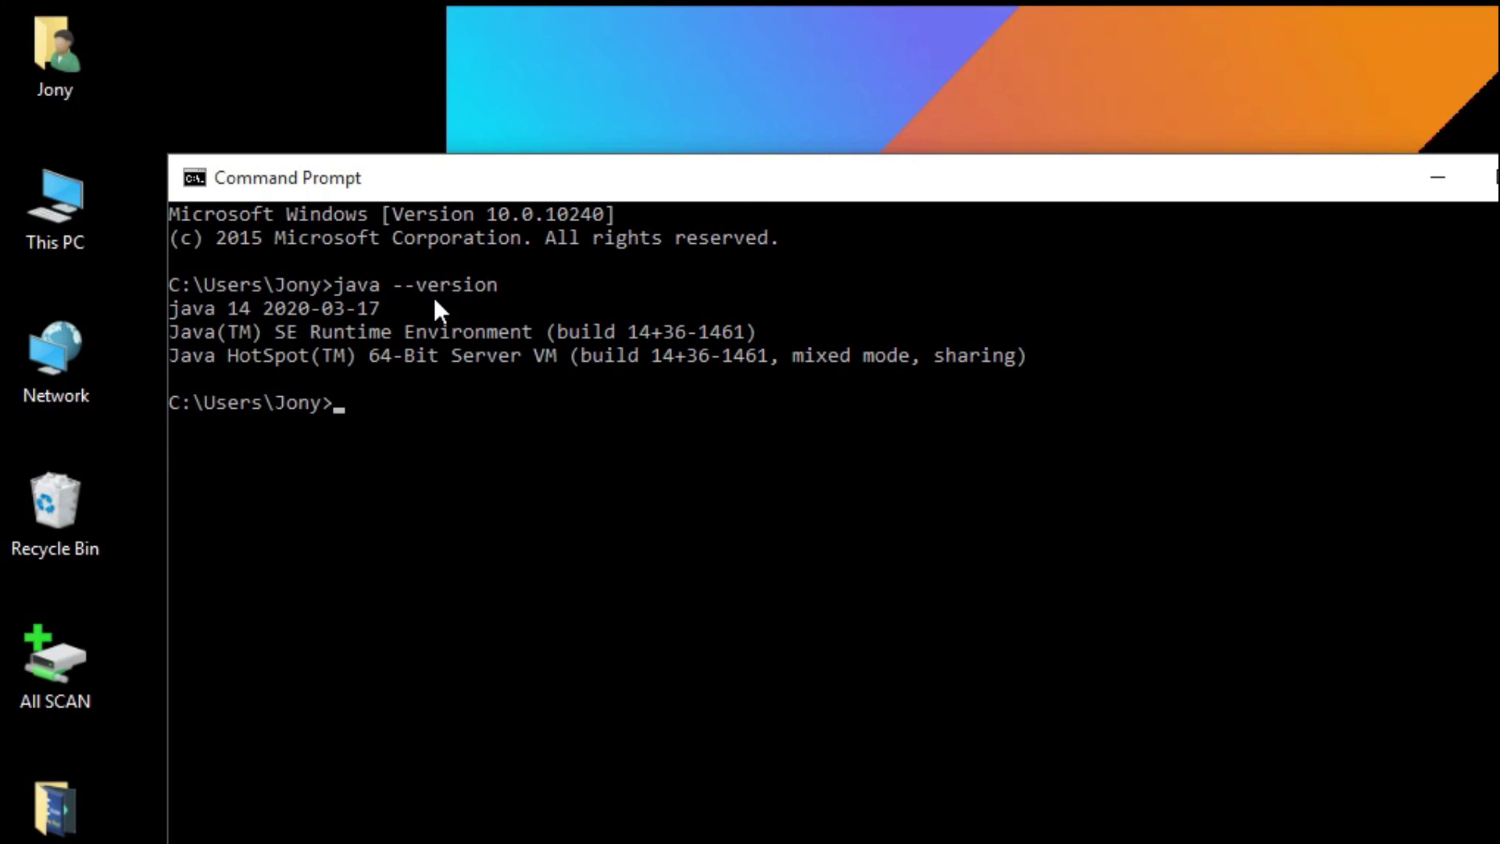